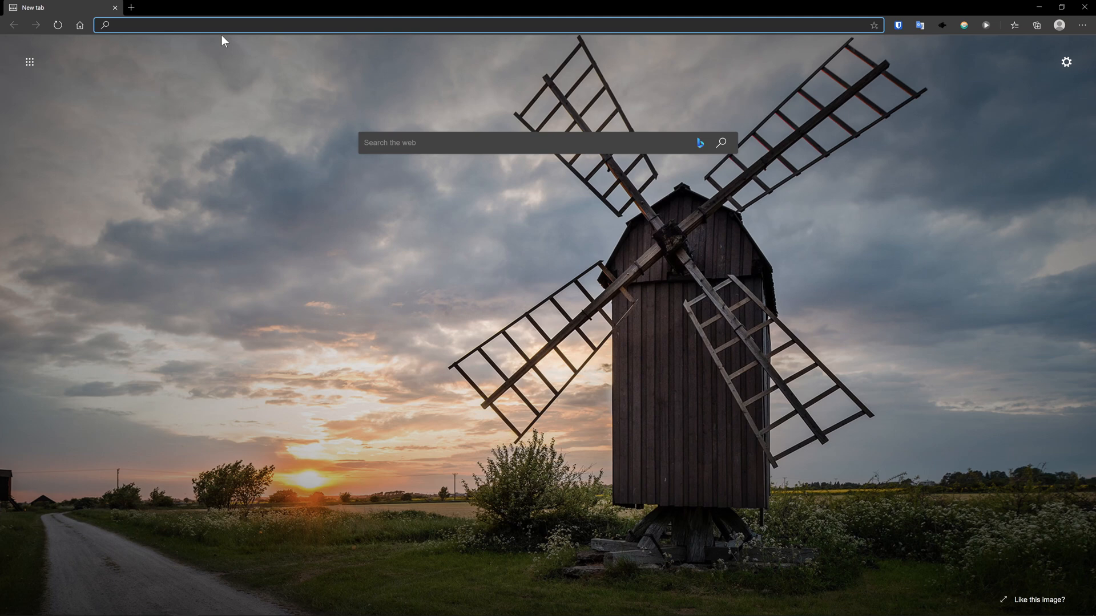
pyautogui.write('supermemo')
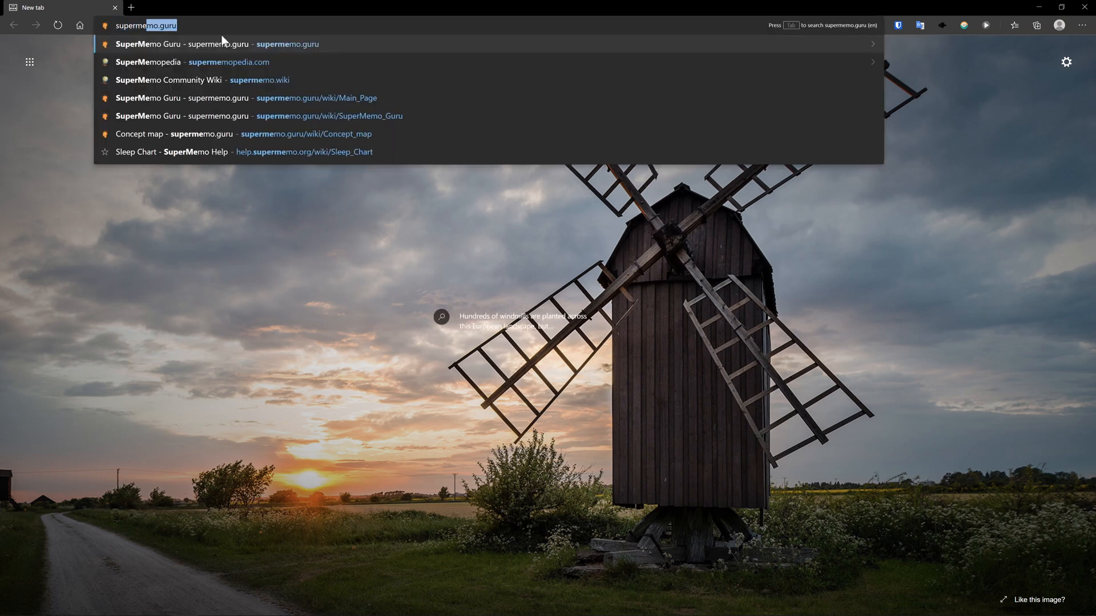
pyautogui.write('.wiki/l')
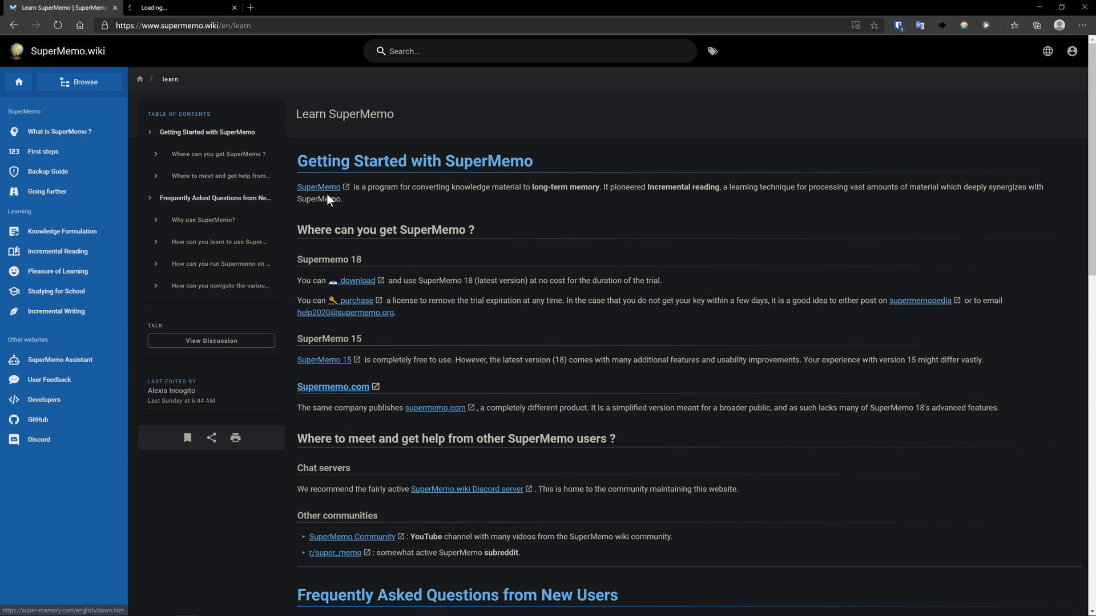
# Bring up the SuperMemo Downloads page and start downloading the SuperMemo 18 installer sm18inst.exe
pyautogui.click(181, 7)
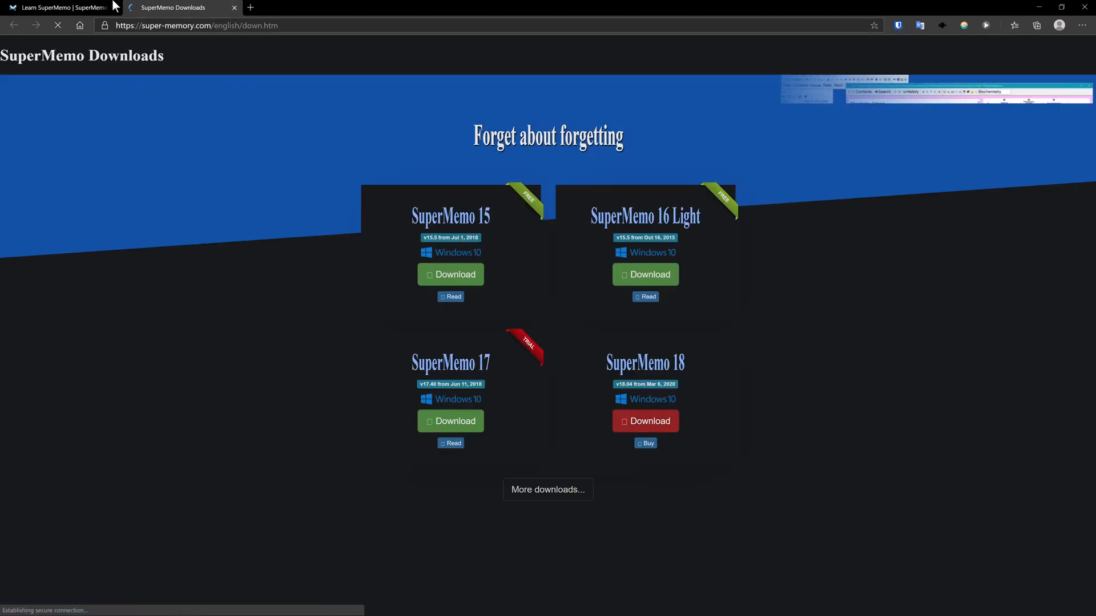
pyautogui.click(61, 6)
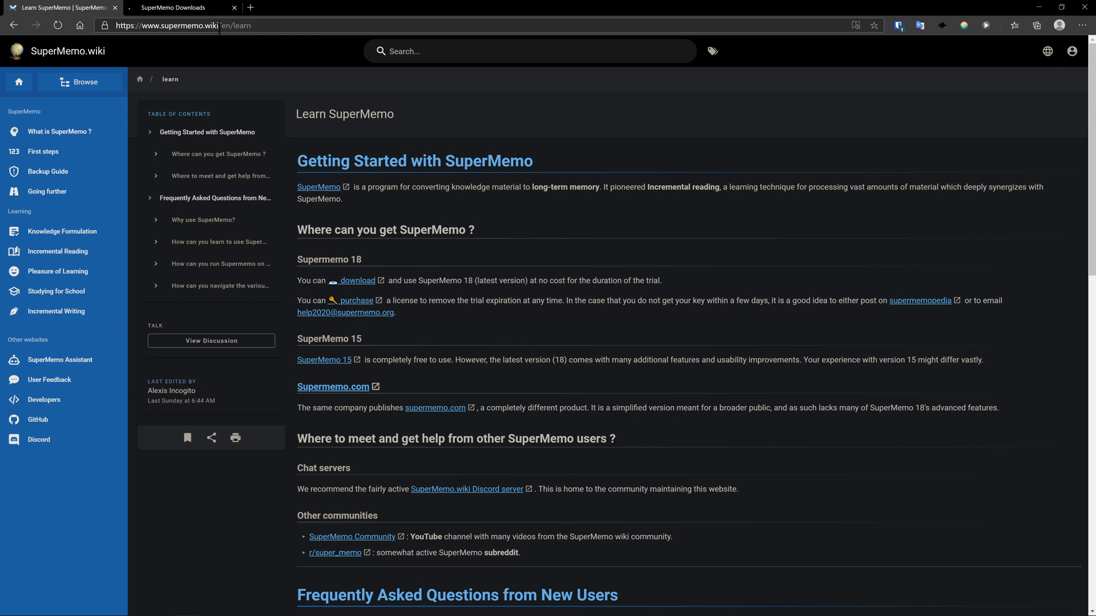
pyautogui.click(172, 7)
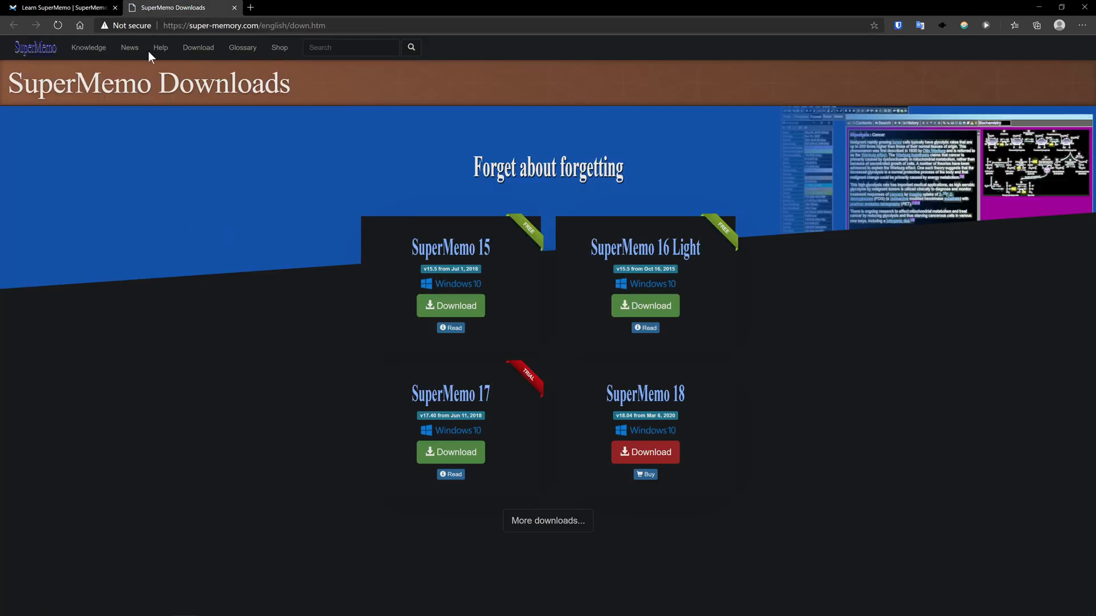
pyautogui.click(60, 7)
pyautogui.click(171, 6)
pyautogui.click(663, 454)
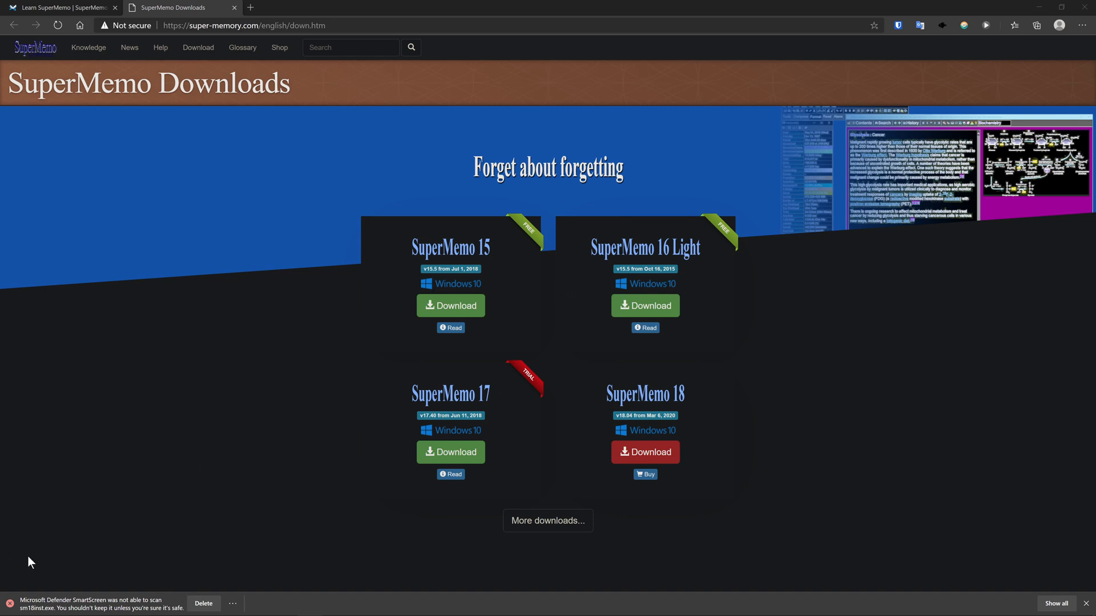
# Keep the blocked installer in Edge, launch it and reveal SmartScreen's Run anyway option
pyautogui.click(234, 604)
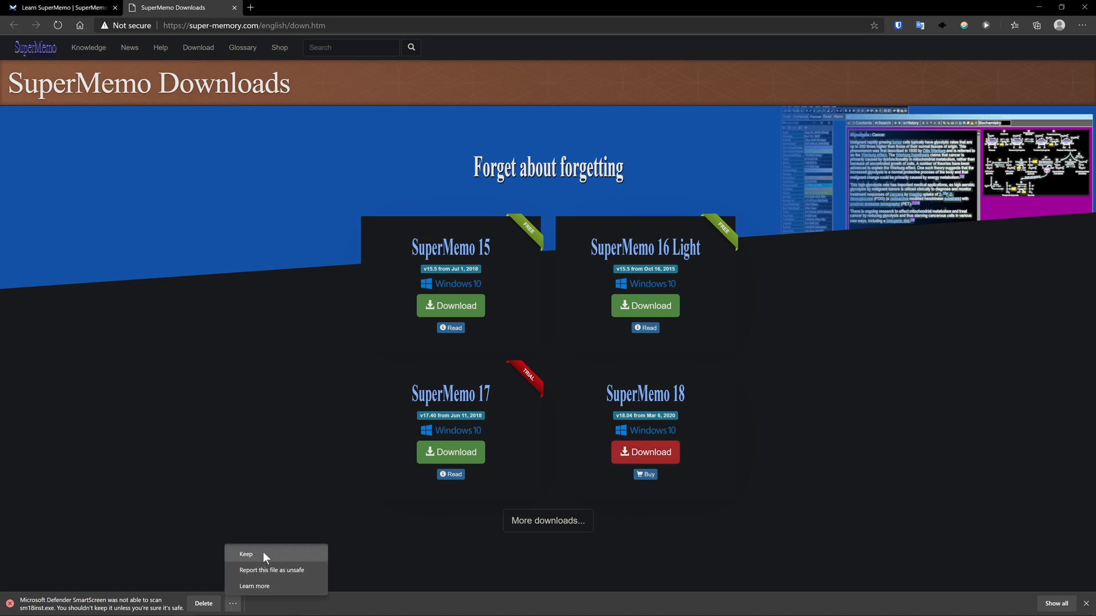
pyautogui.click(261, 549)
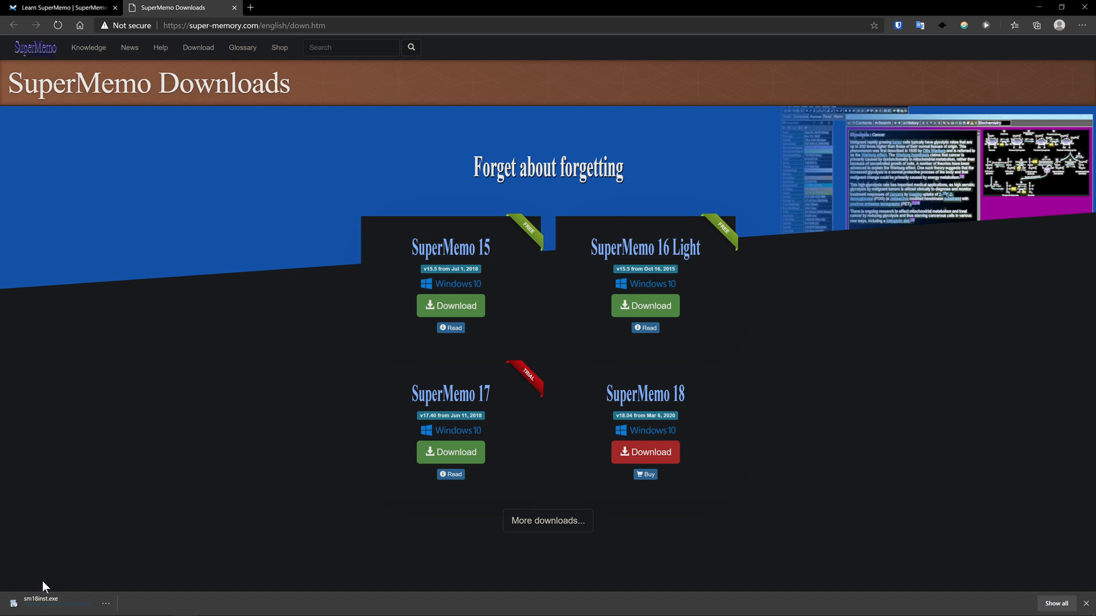
pyautogui.click(51, 599)
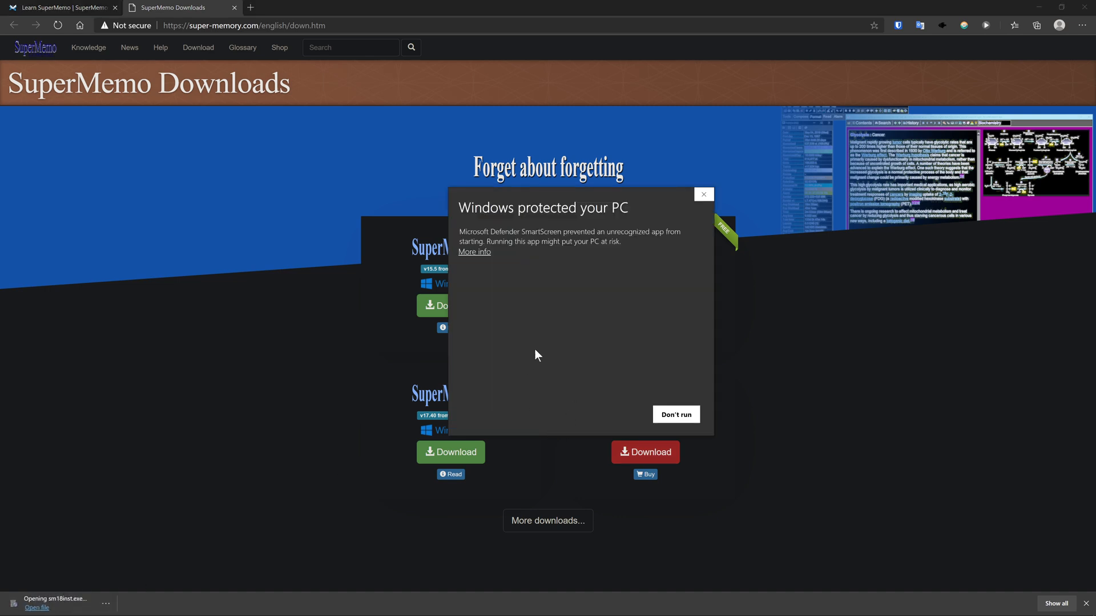
pyautogui.click(477, 252)
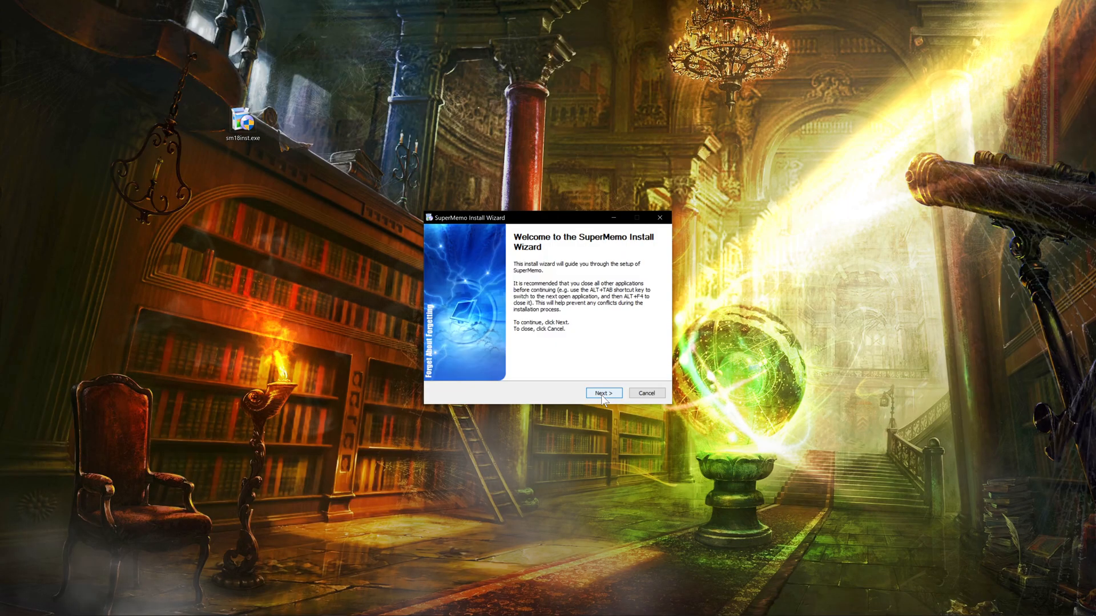
# Accept the default install and Start Menu folders with a desktop icon and run the installation
pyautogui.click(601, 395)
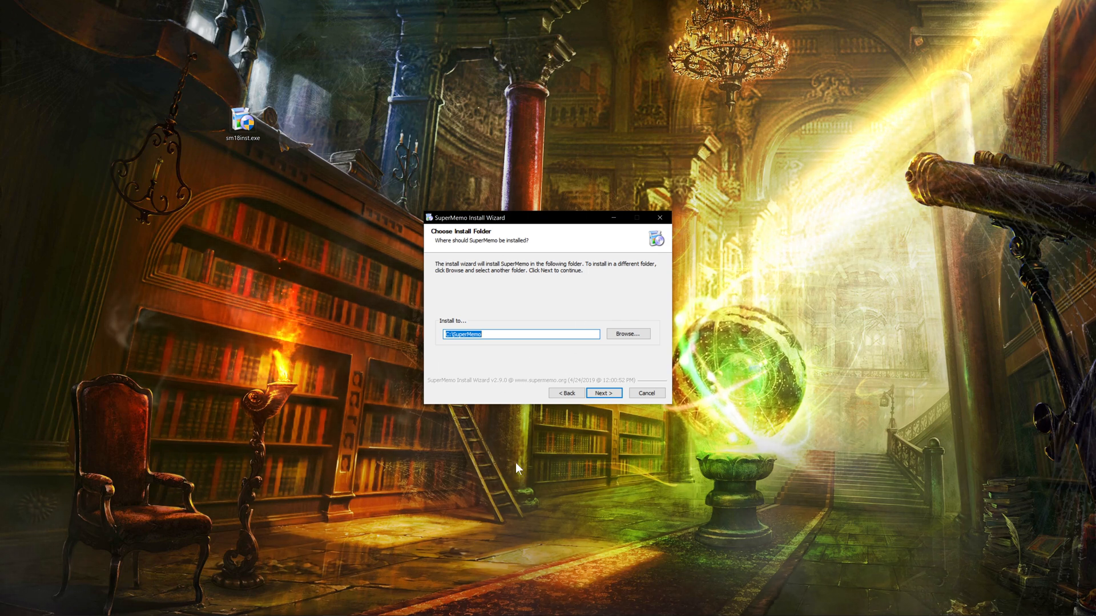
pyautogui.click(604, 393)
pyautogui.click(604, 393)
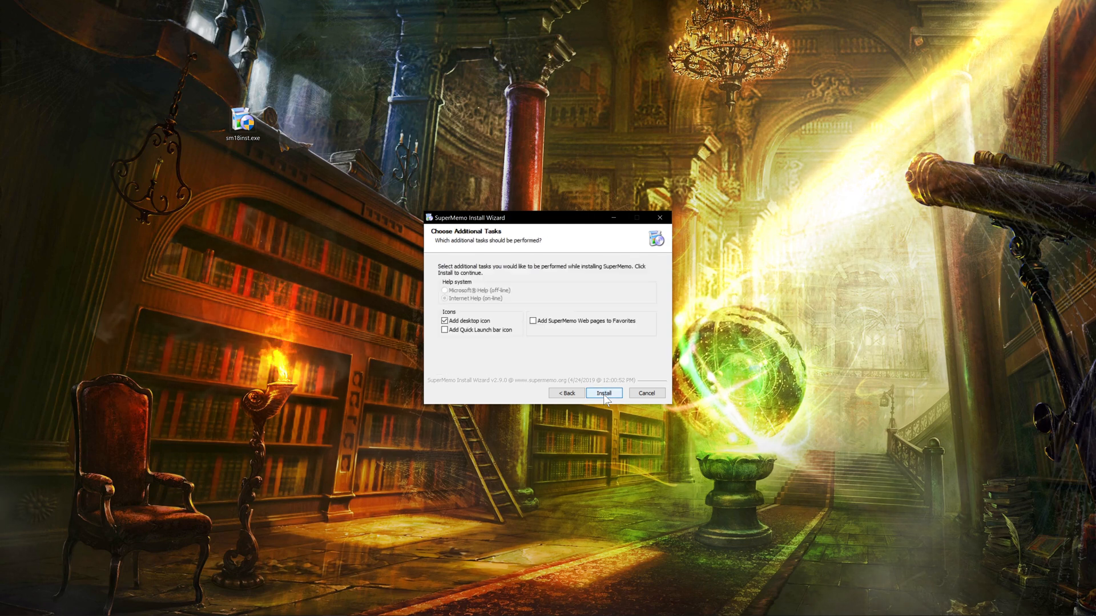
pyautogui.click(604, 394)
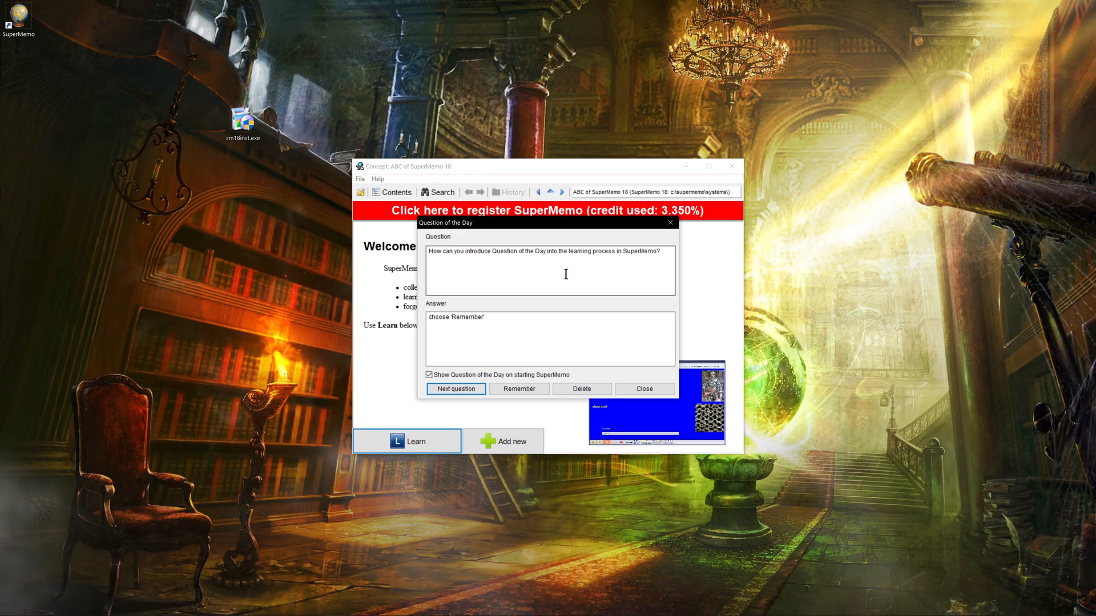
# Disable Question of the Day at startup, close it, then cancel the registration password prompt
pyautogui.click(550, 334)
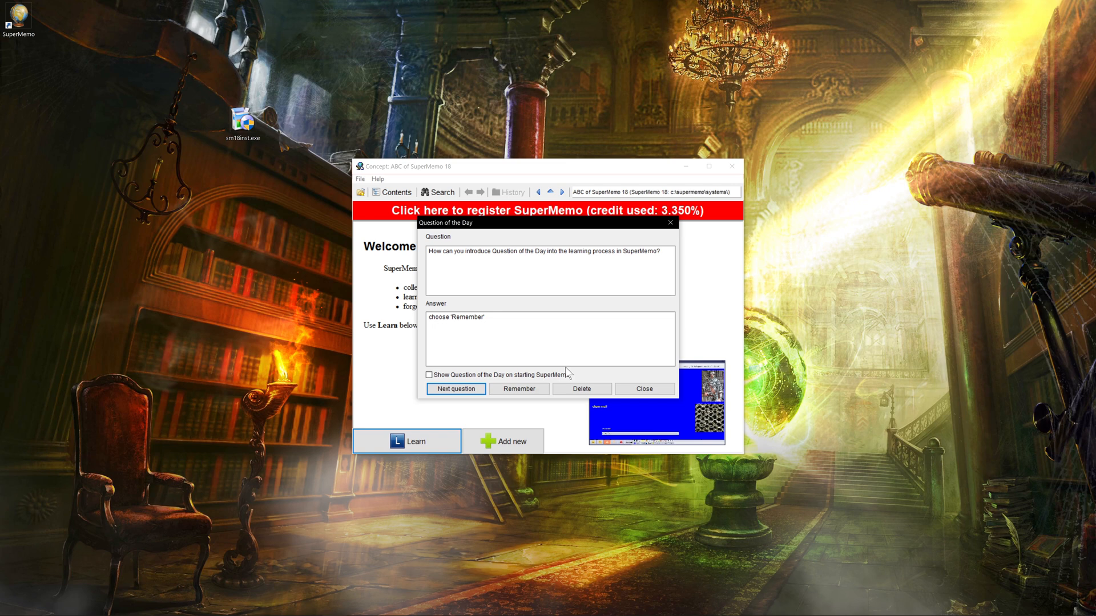
pyautogui.click(639, 389)
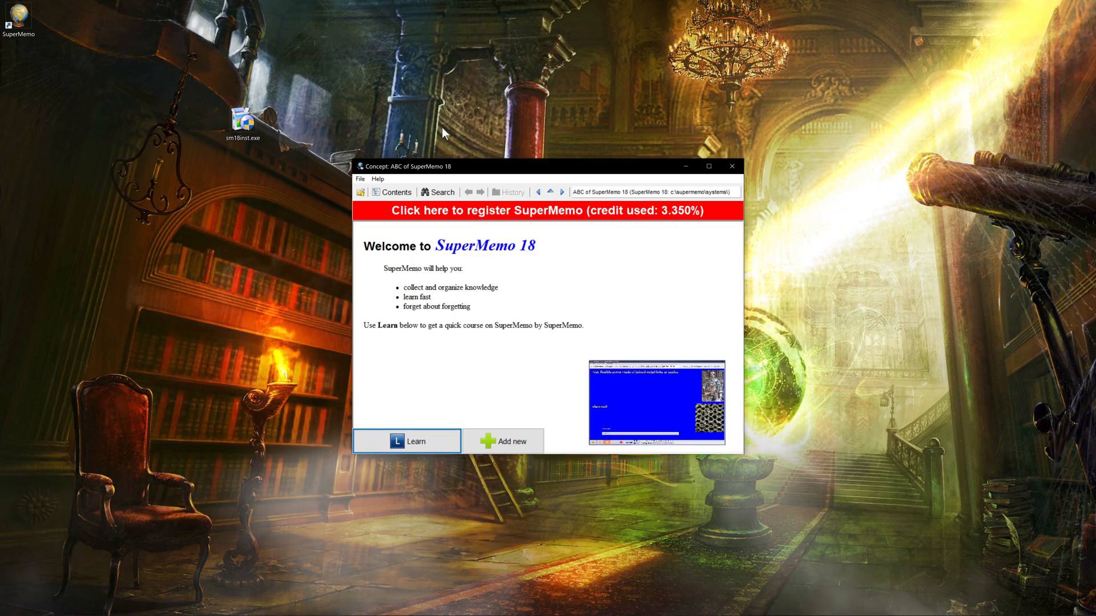
pyautogui.click(517, 214)
pyautogui.click(682, 244)
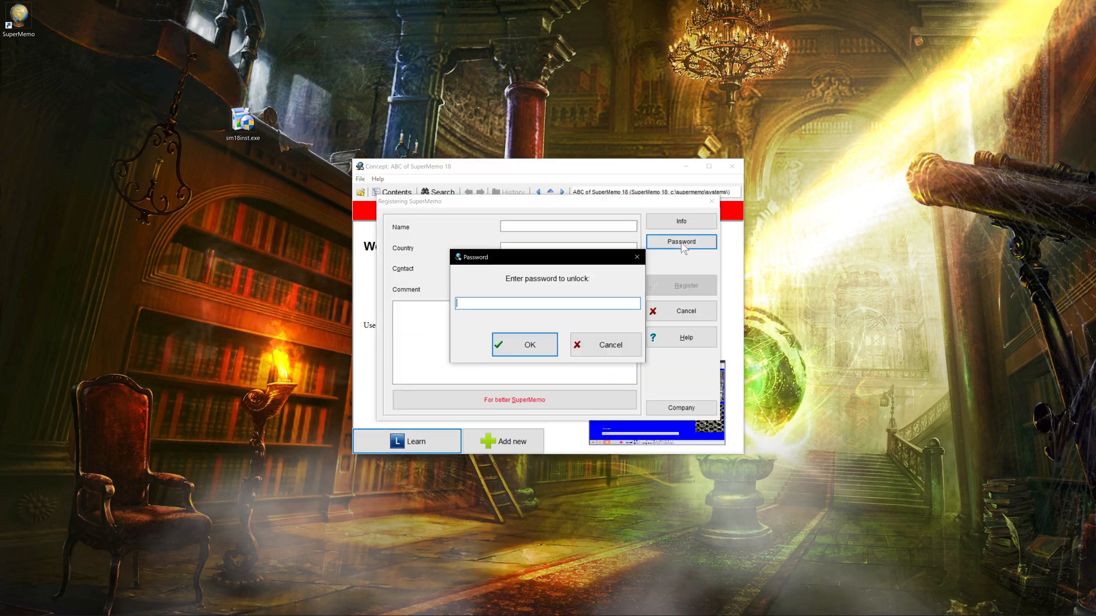
pyautogui.click(594, 349)
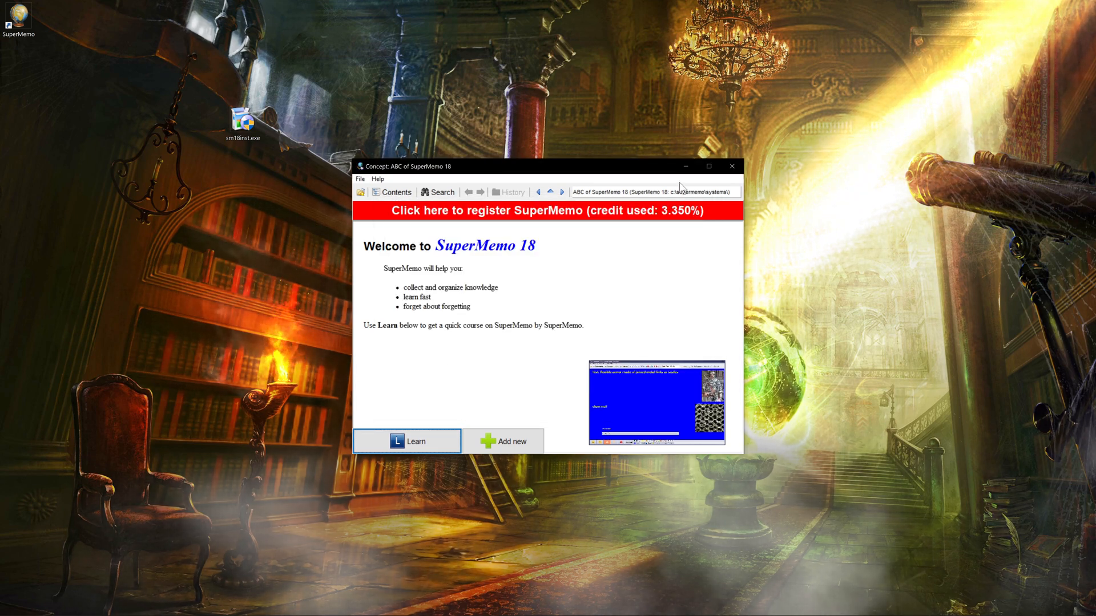
# Reposition the SuperMemo window and set the user level to Professional via File > Level
pyautogui.moveTo(414, 169); pyautogui.dragTo(456, 221)
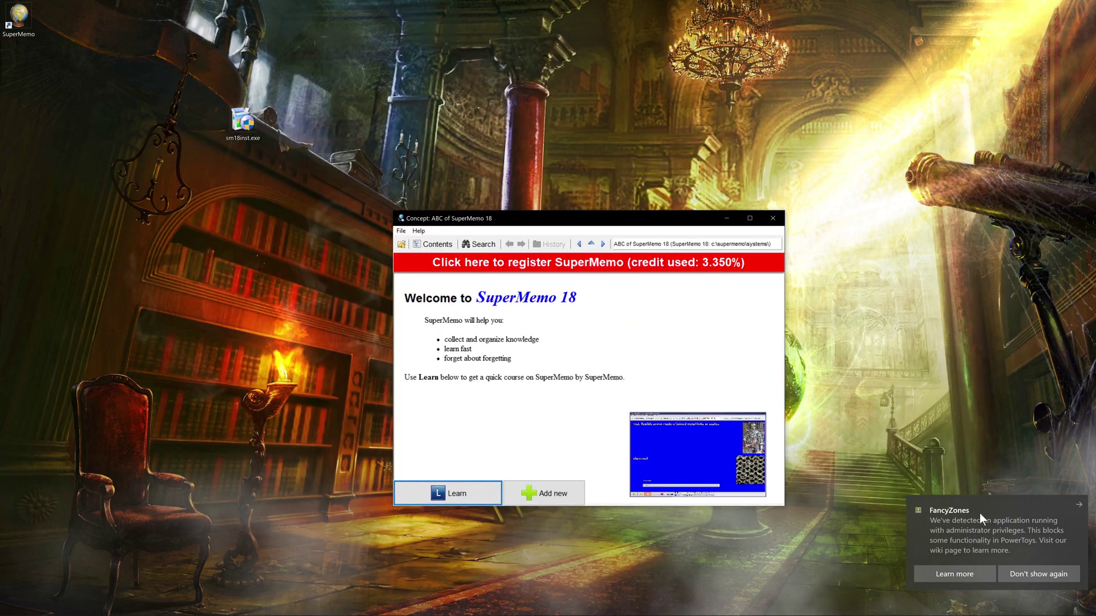
pyautogui.click(1078, 511)
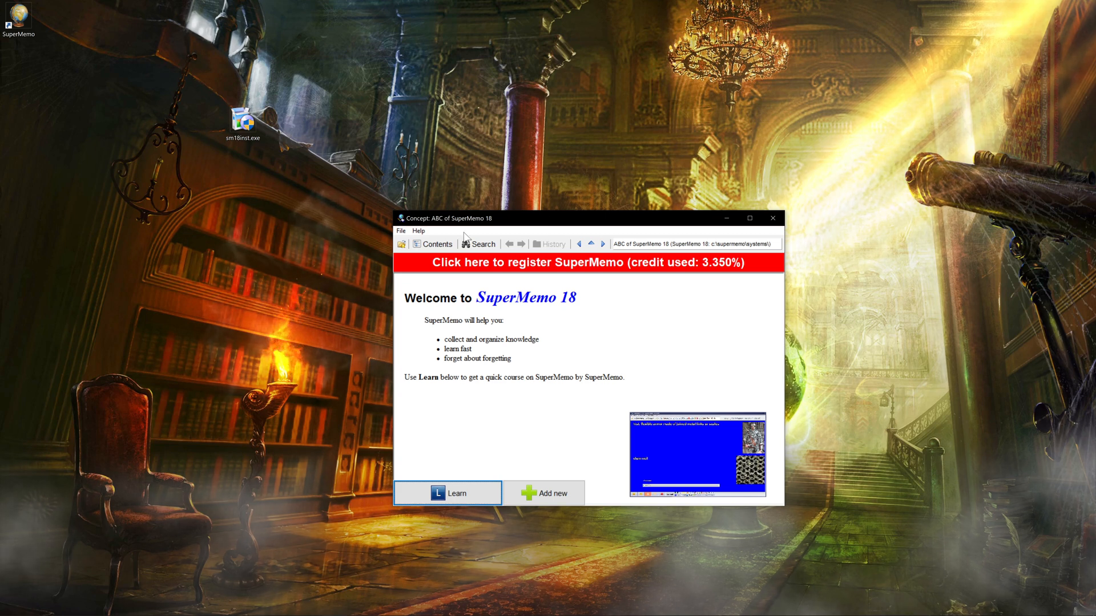
pyautogui.click(401, 231)
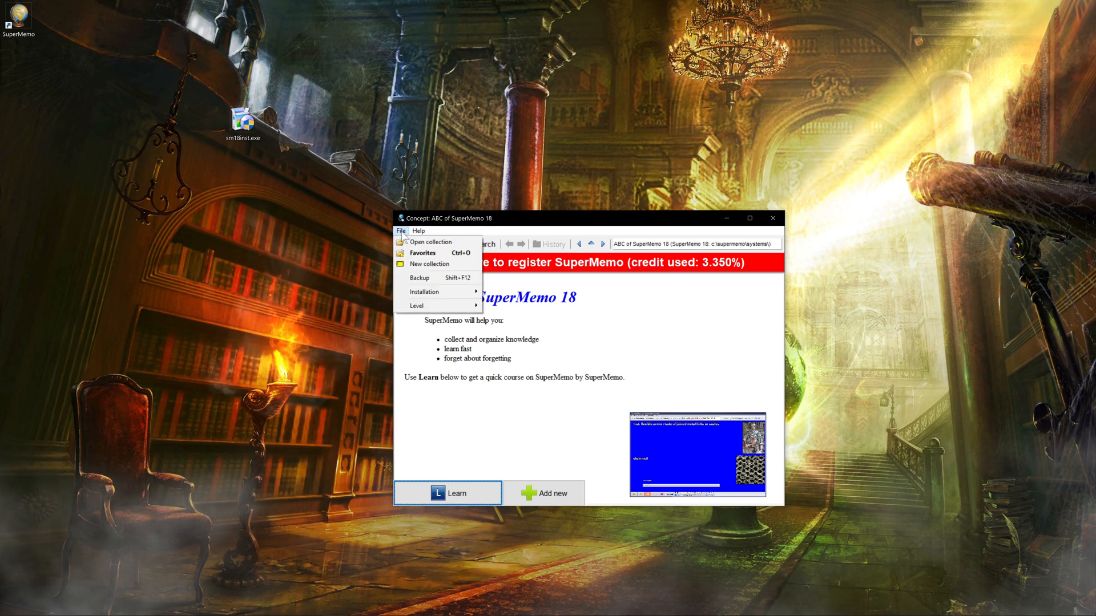
pyautogui.moveTo(437, 305)
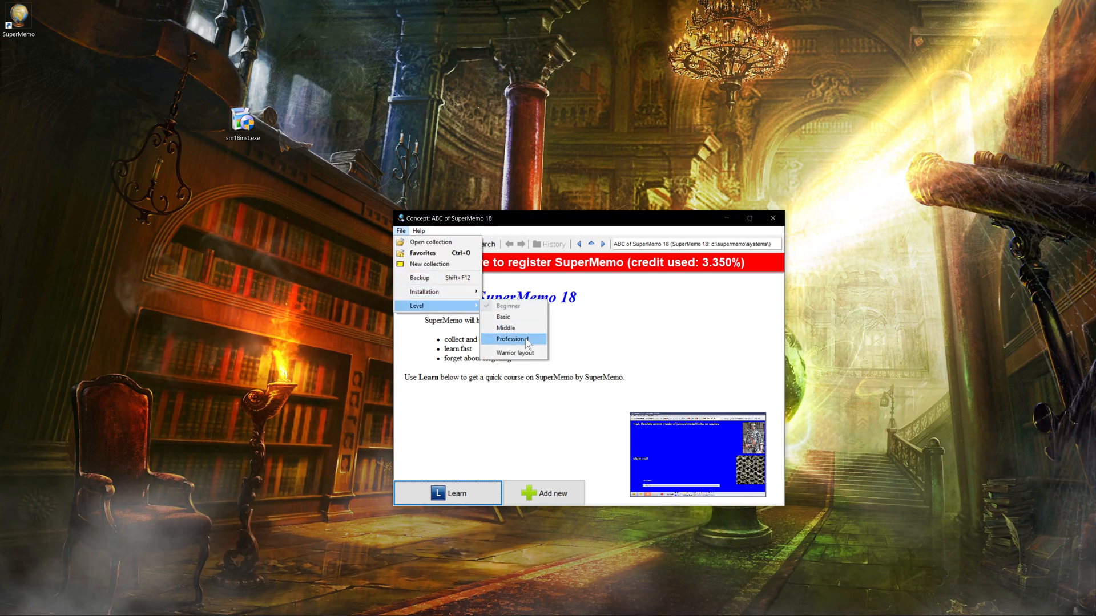
pyautogui.click(510, 339)
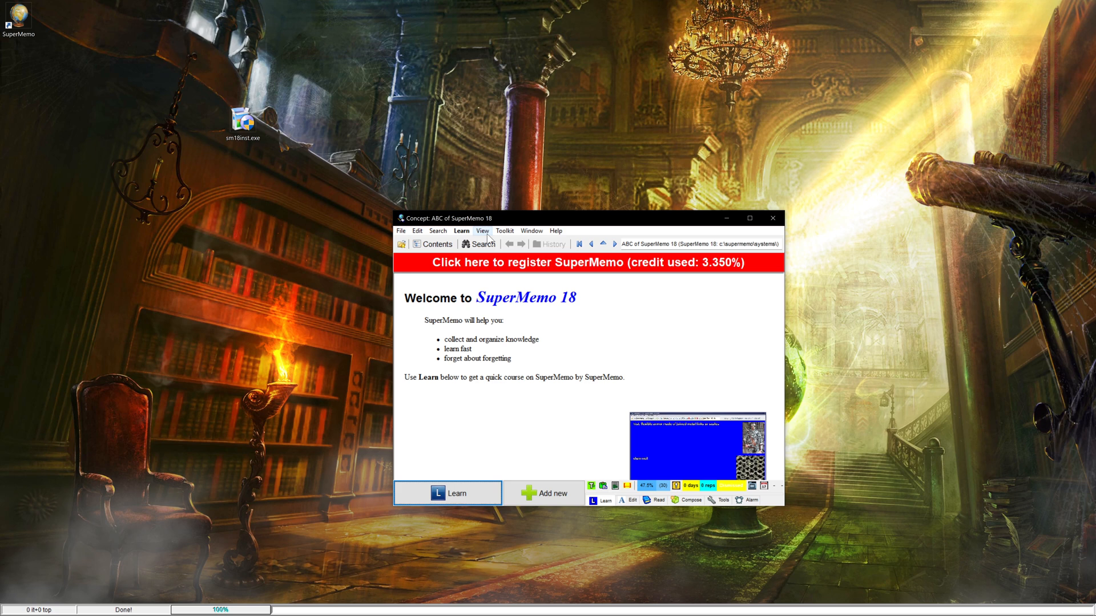
pyautogui.moveTo(484, 219); pyautogui.dragTo(417, 80)
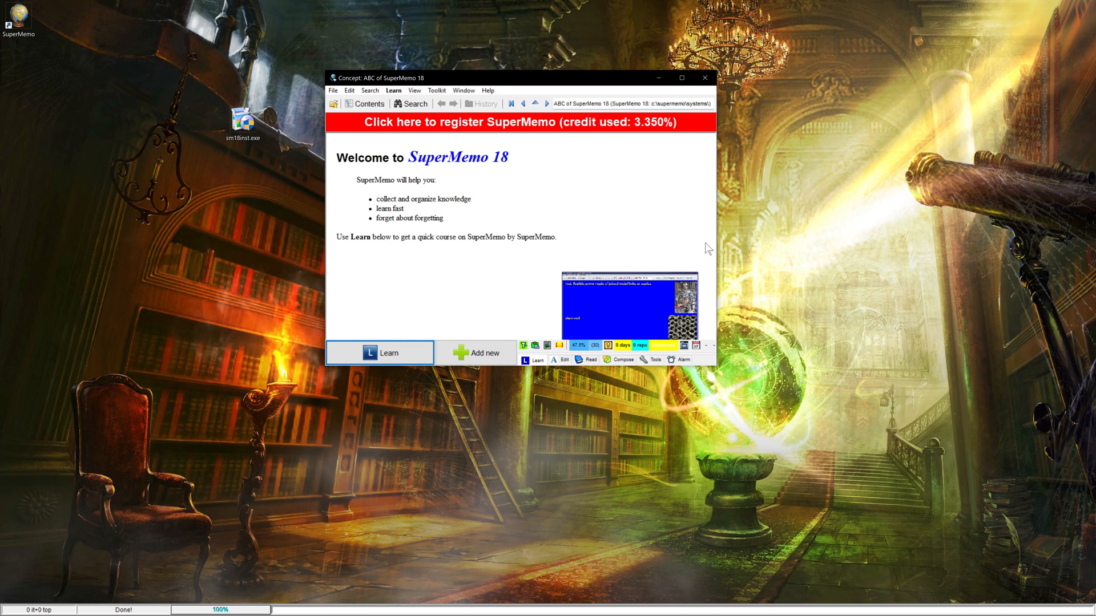
# Add a new blank element for the tip and switch the user level back to Beginner
pyautogui.click(499, 229)
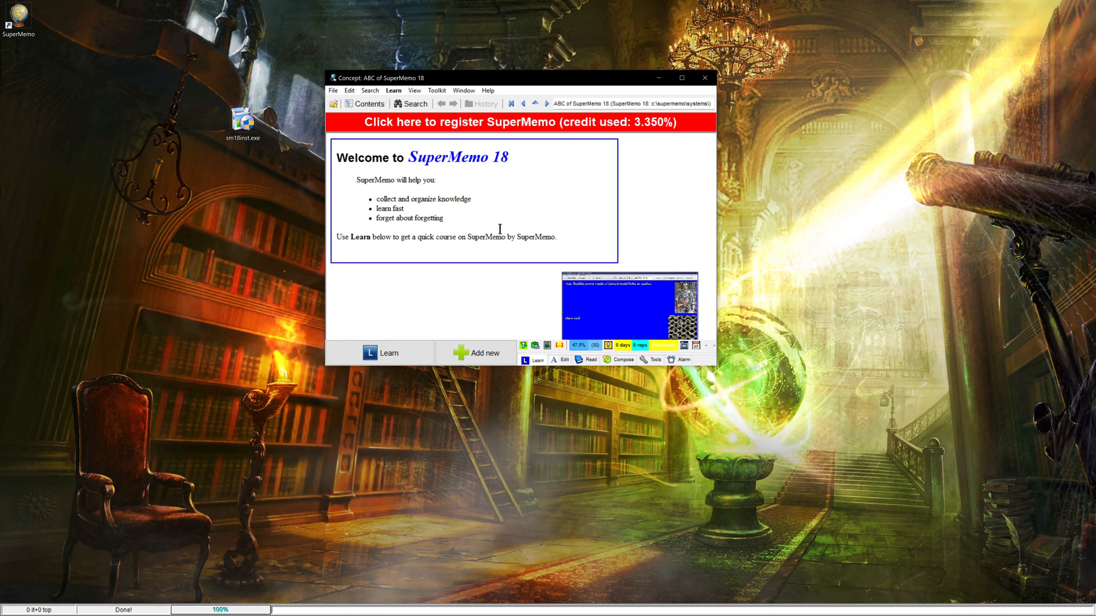
pyautogui.hotkey('alt', 'n')
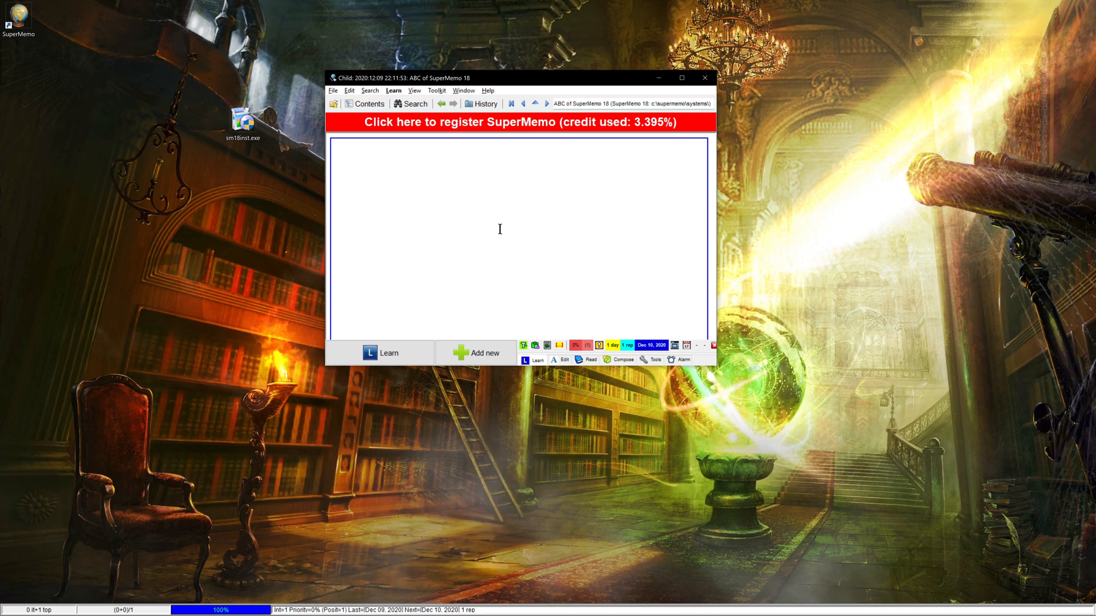
pyautogui.write('1.simple mode:')
pyautogui.write('every day, add 5 c')
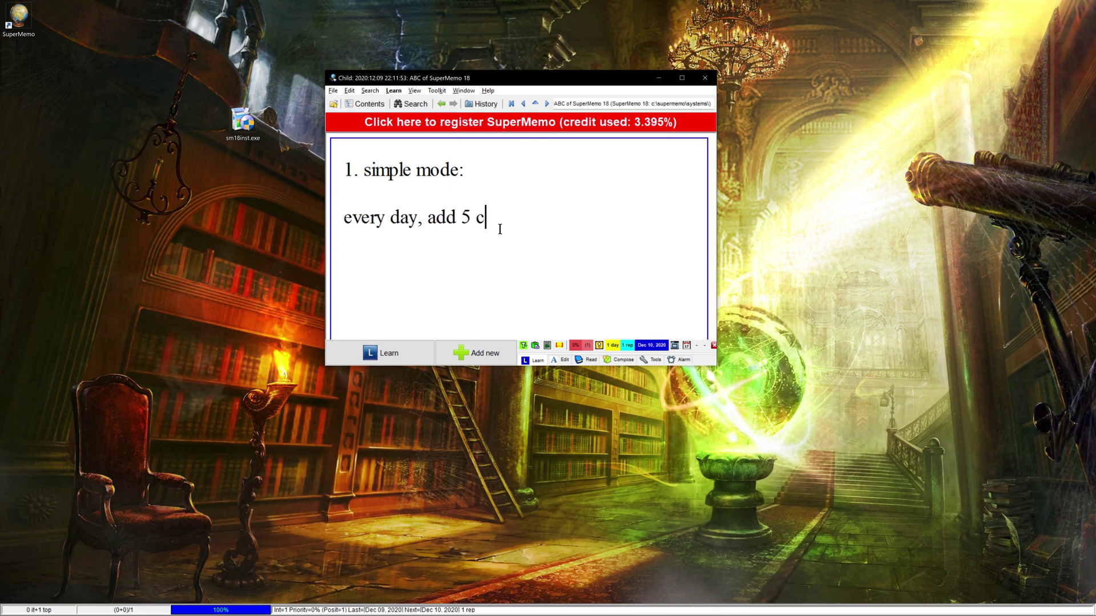
pyautogui.write('ards')
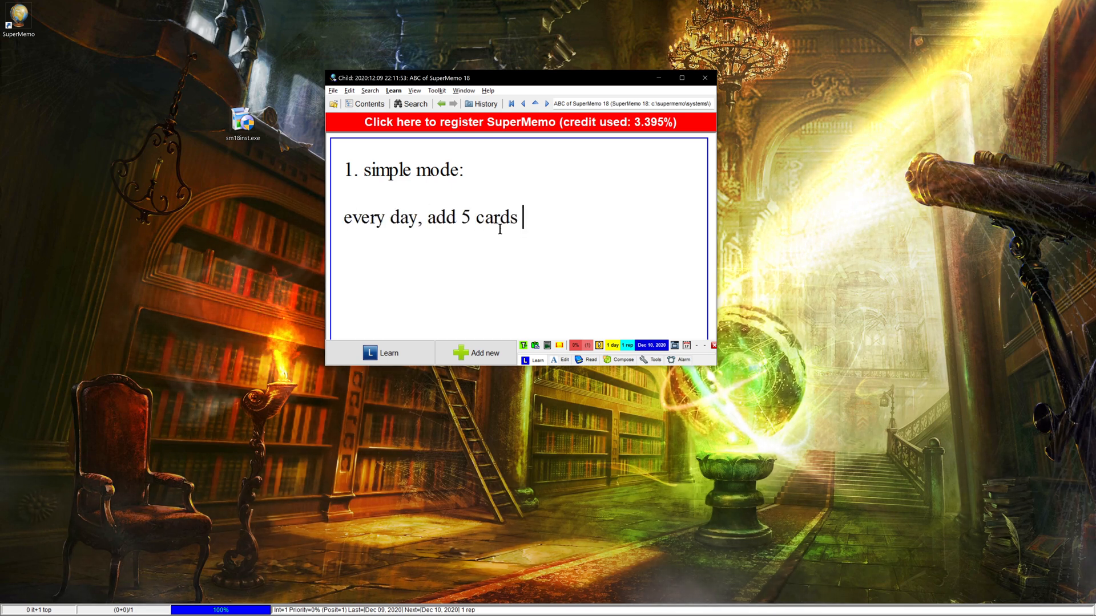
pyautogui.write(" of the coolest things you've learned")
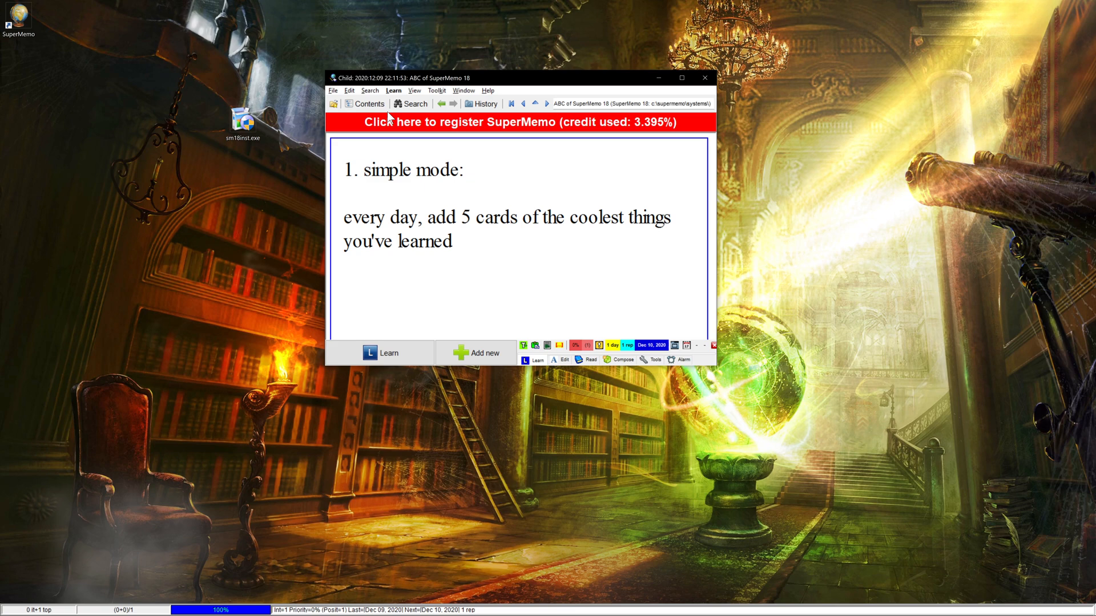
pyautogui.click(335, 91)
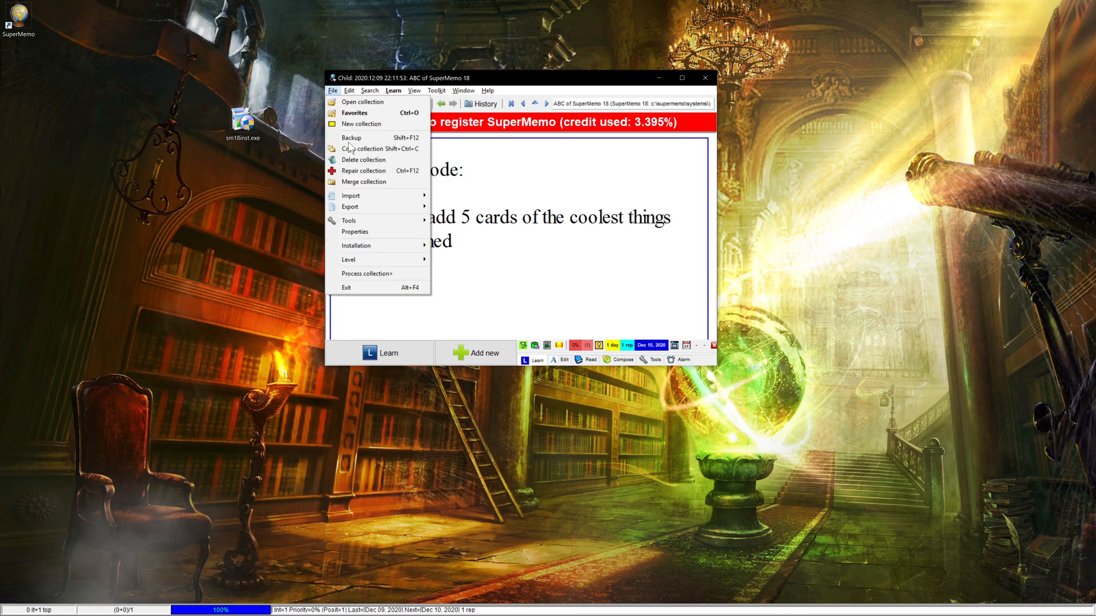
pyautogui.moveTo(377, 259)
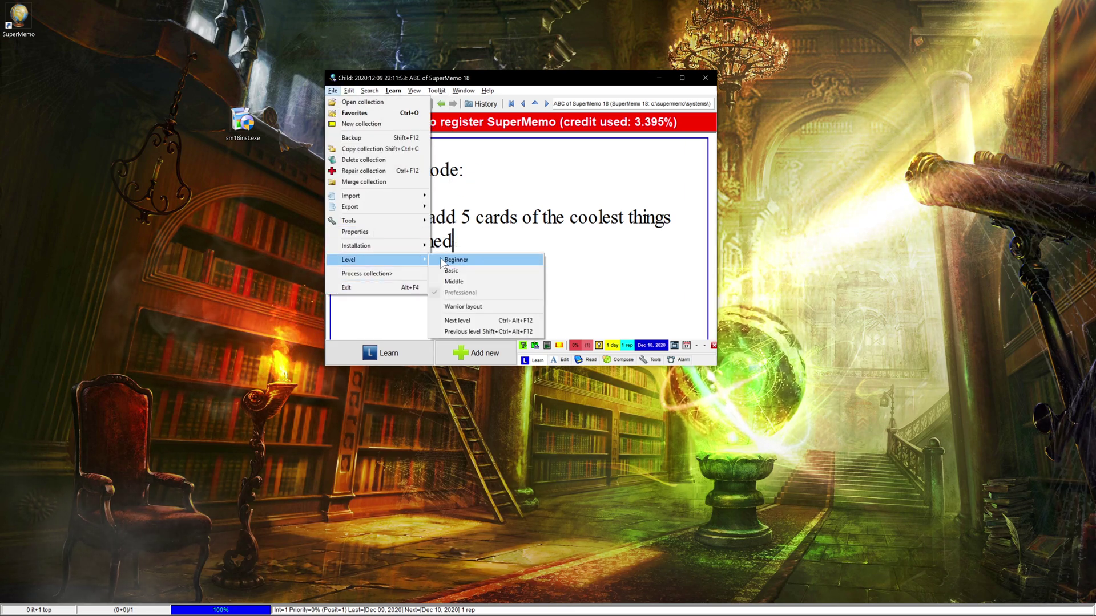
pyautogui.click(446, 258)
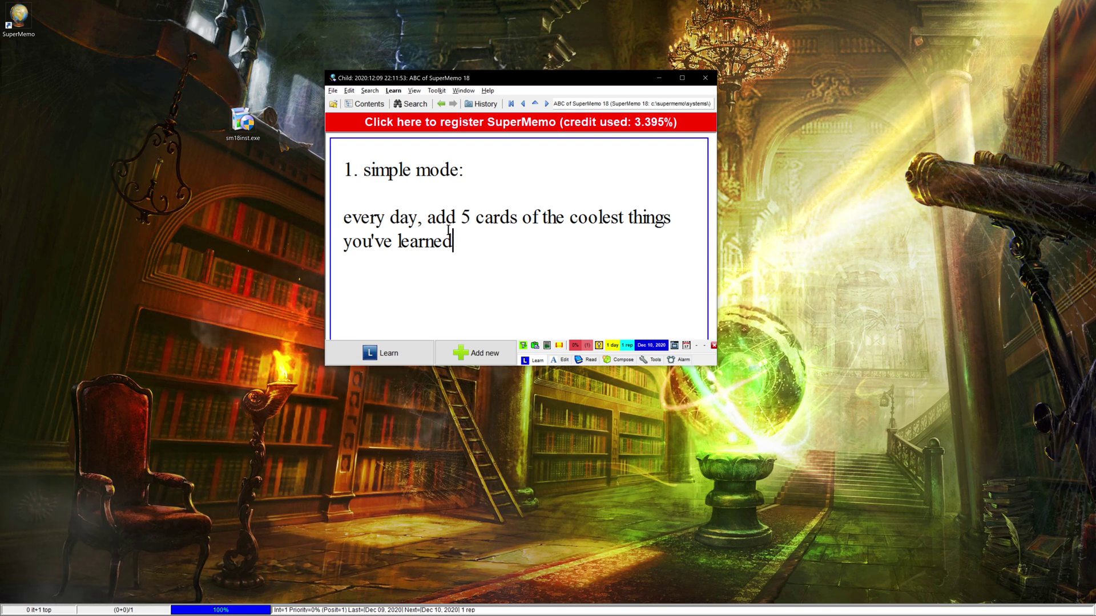
# Add numbered lines 2. and 3. to the note and begin learning with 'How does SuperMemo work?'
pyautogui.press('Return')
pyautogui.press('Return')
pyautogui.write('2.')
pyautogui.press('Return')
pyautogui.press('Return')
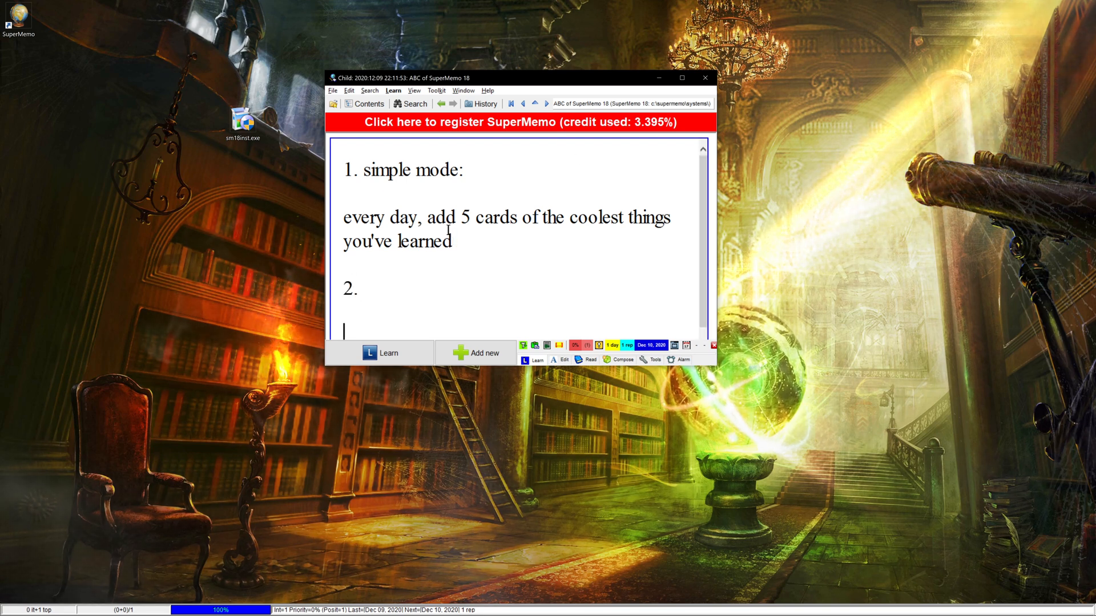
pyautogui.write('3.')
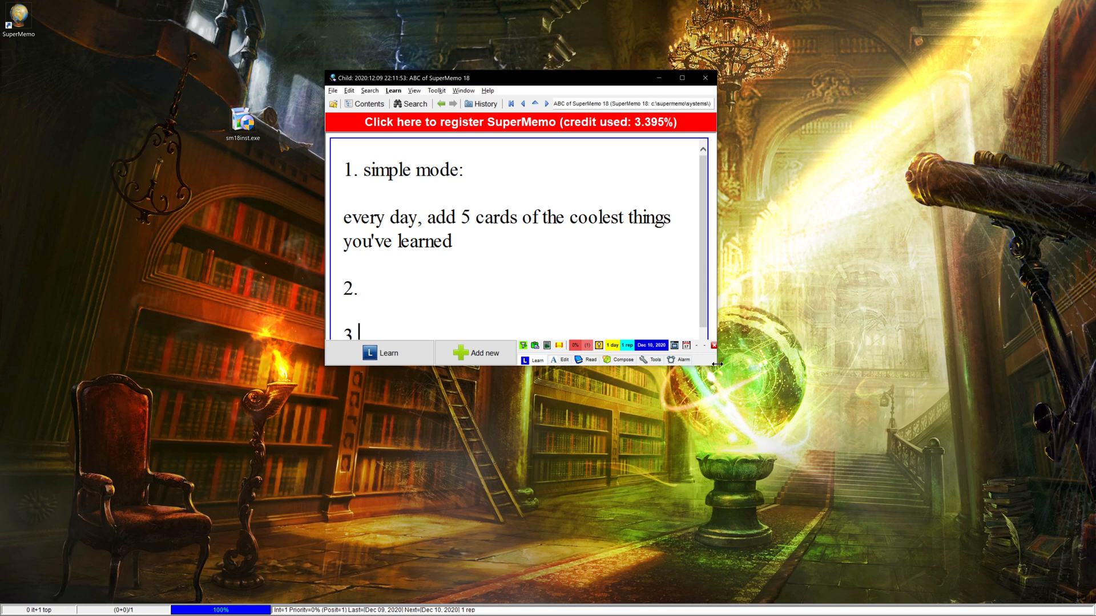
pyautogui.click(381, 352)
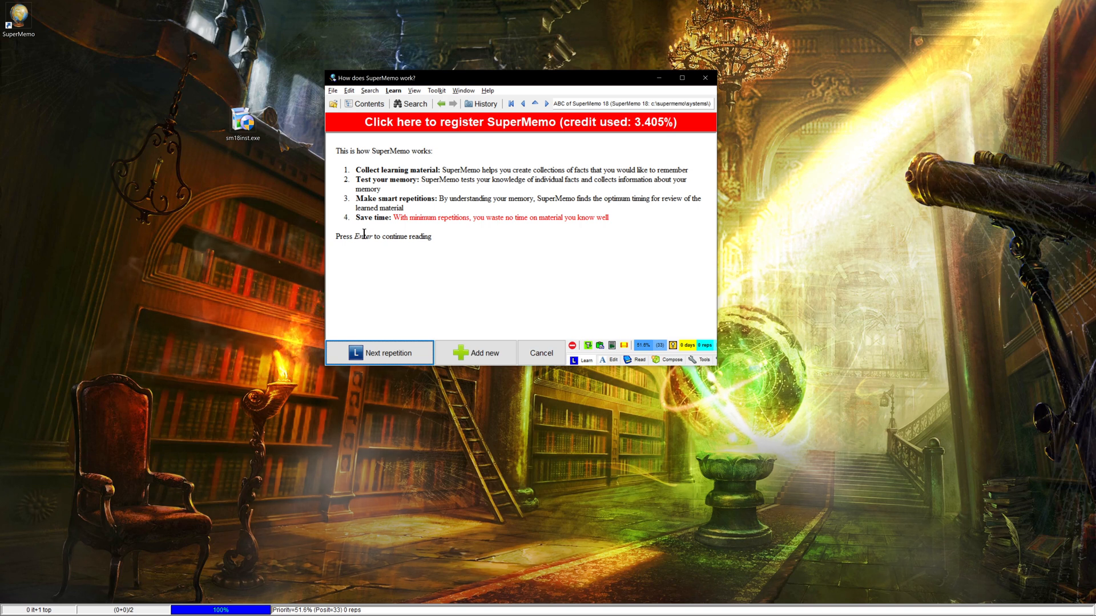
# Move on to the options note and label option 2 'IR manual:'
pyautogui.press('Return')
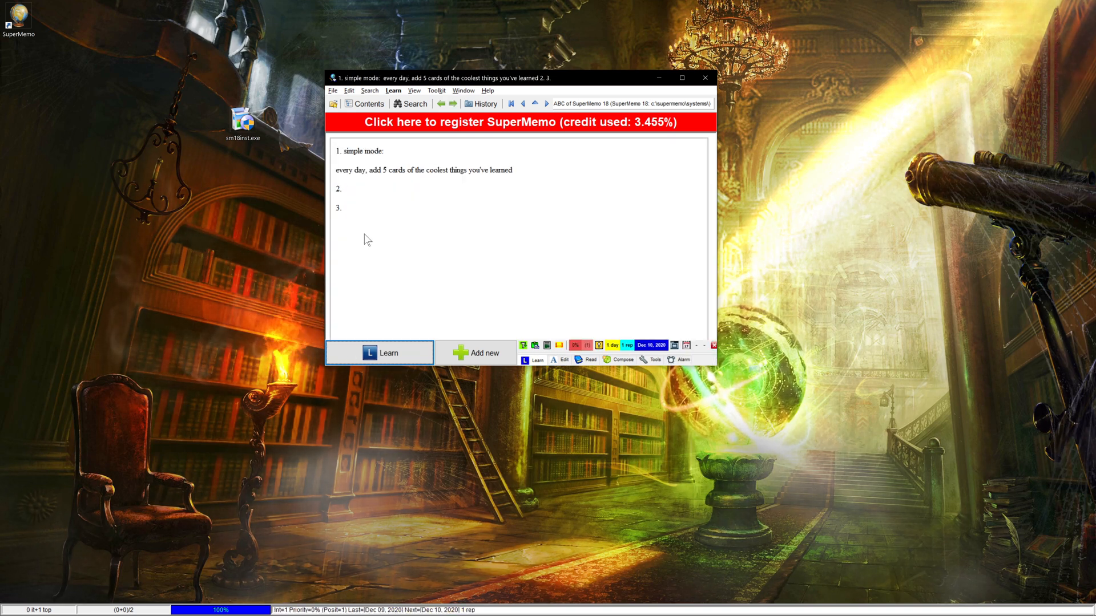
pyautogui.click(350, 186)
pyautogui.scroll(3, 350, 185)
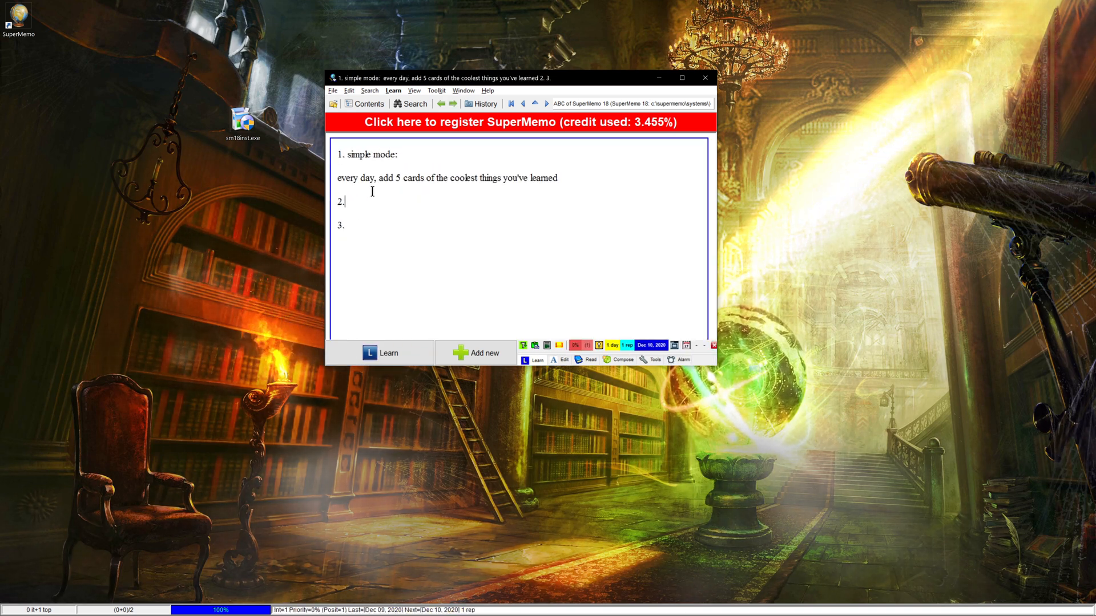
pyautogui.scroll(1, 373, 190)
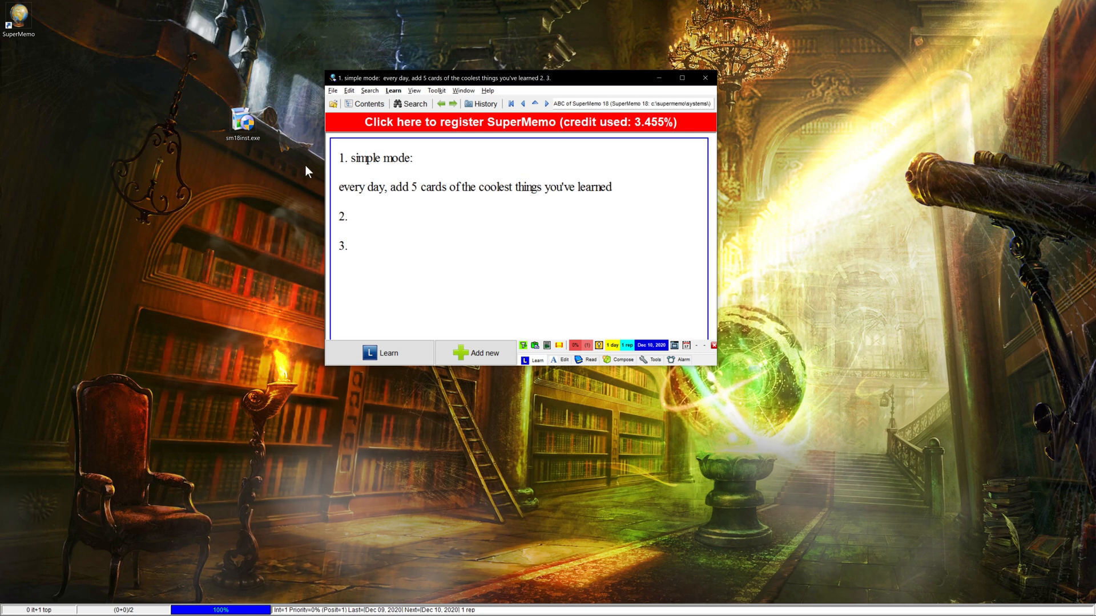
pyautogui.write('IR m')
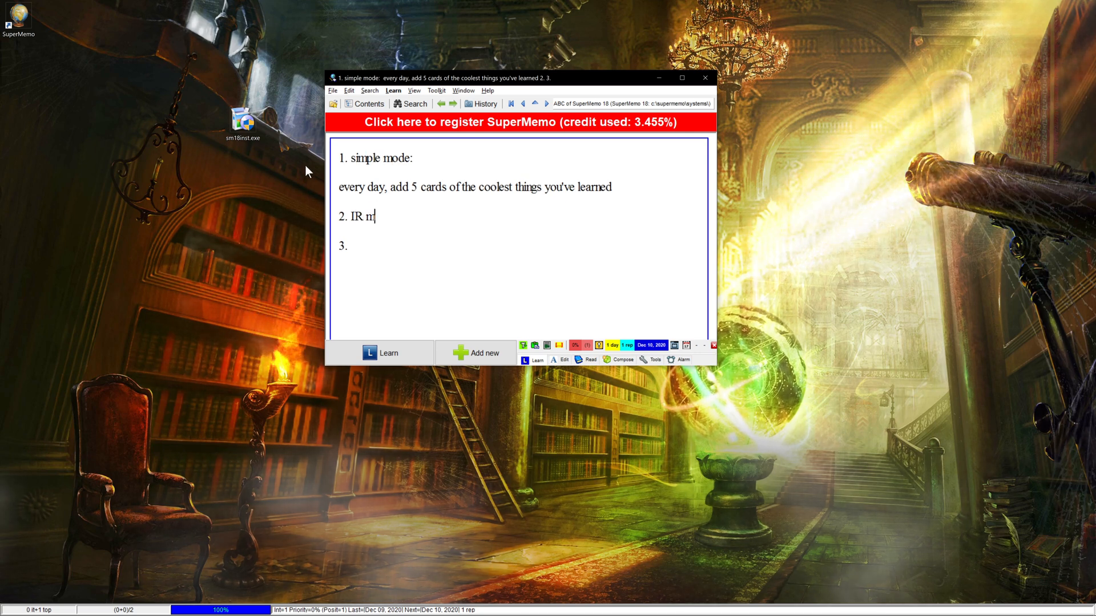
pyautogui.write('anual')
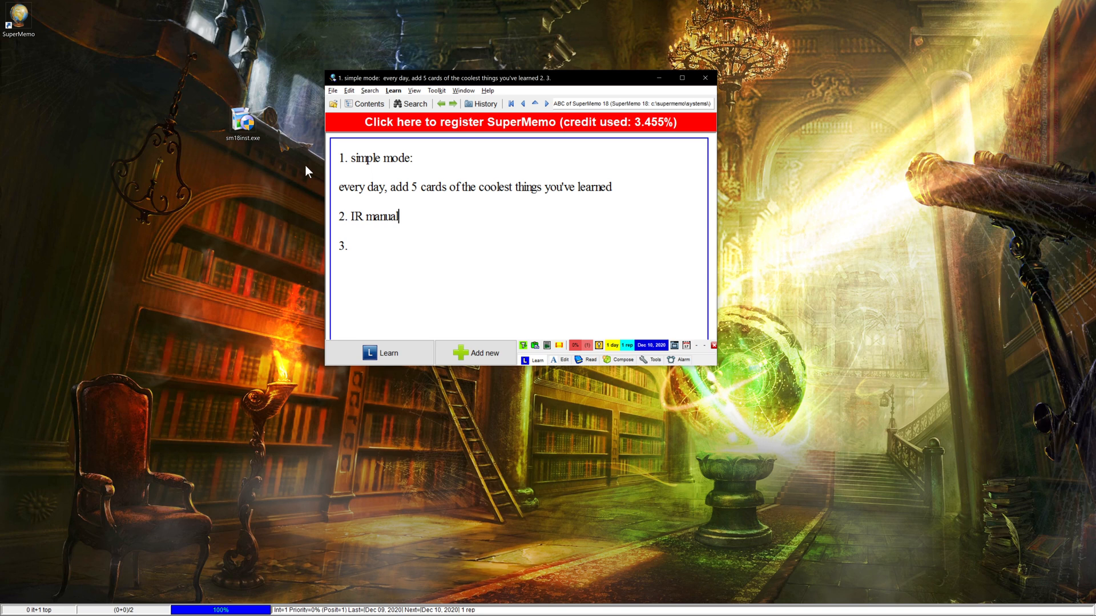
pyautogui.write(':')
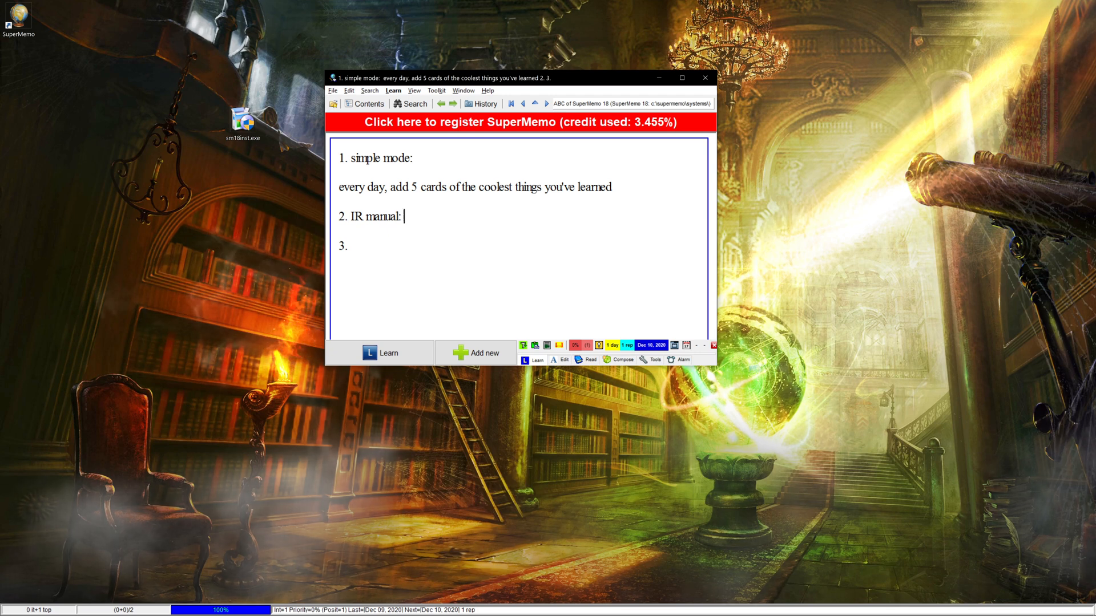
# Show the Incremental learning help article in Edge and reload it to browse its contents
pyautogui.hotkey('alt', 'Tab')
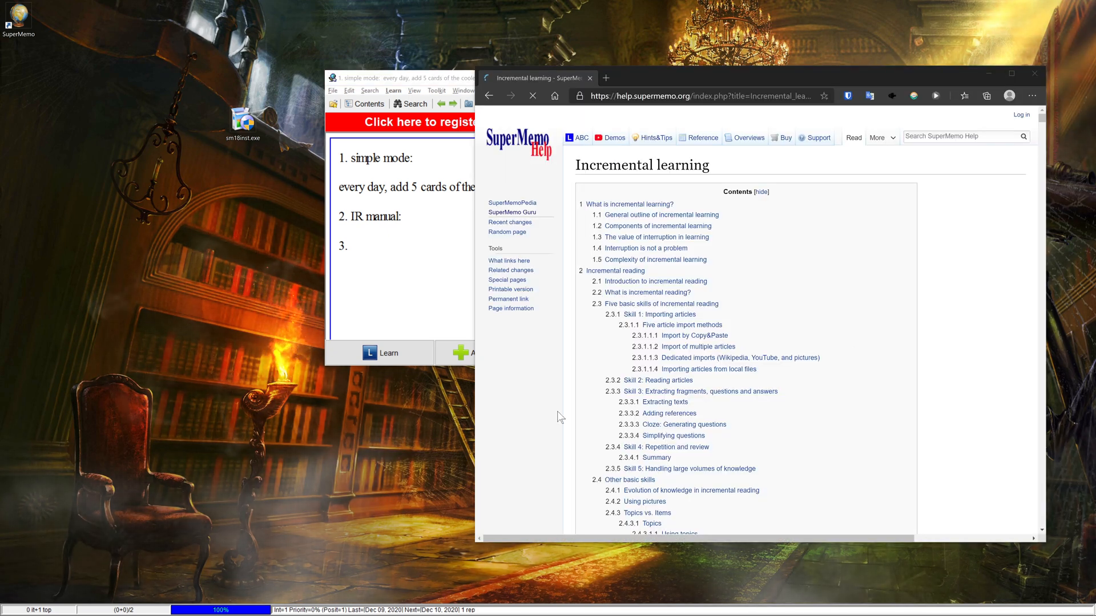
pyautogui.scroll(-5, 760, 366)
pyautogui.scroll(-5, 686, 300)
pyautogui.scroll(-5, 651, 257)
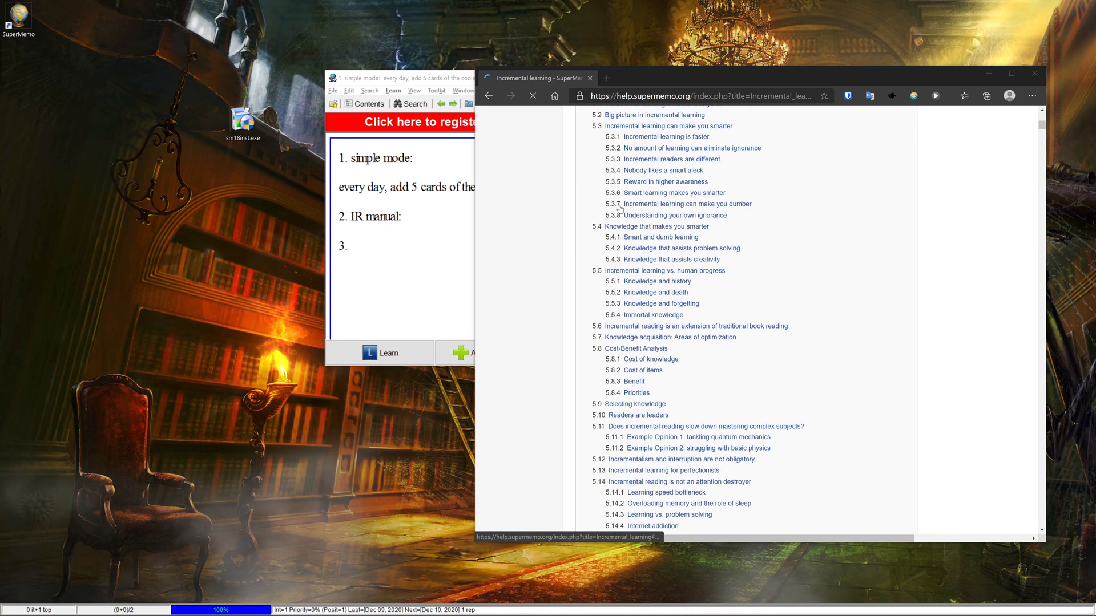
pyautogui.scroll(-5, 619, 209)
pyautogui.scroll(-5, 620, 209)
pyautogui.scroll(-5, 618, 209)
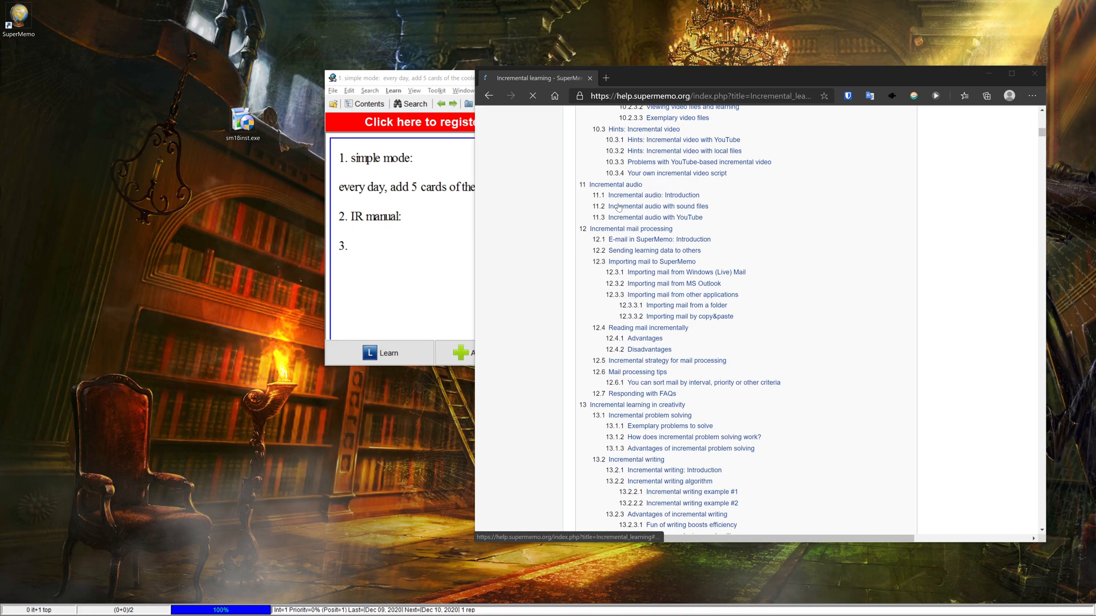
pyautogui.scroll(-3, 619, 209)
pyautogui.scroll(-5, 620, 209)
pyautogui.scroll(-5, 619, 209)
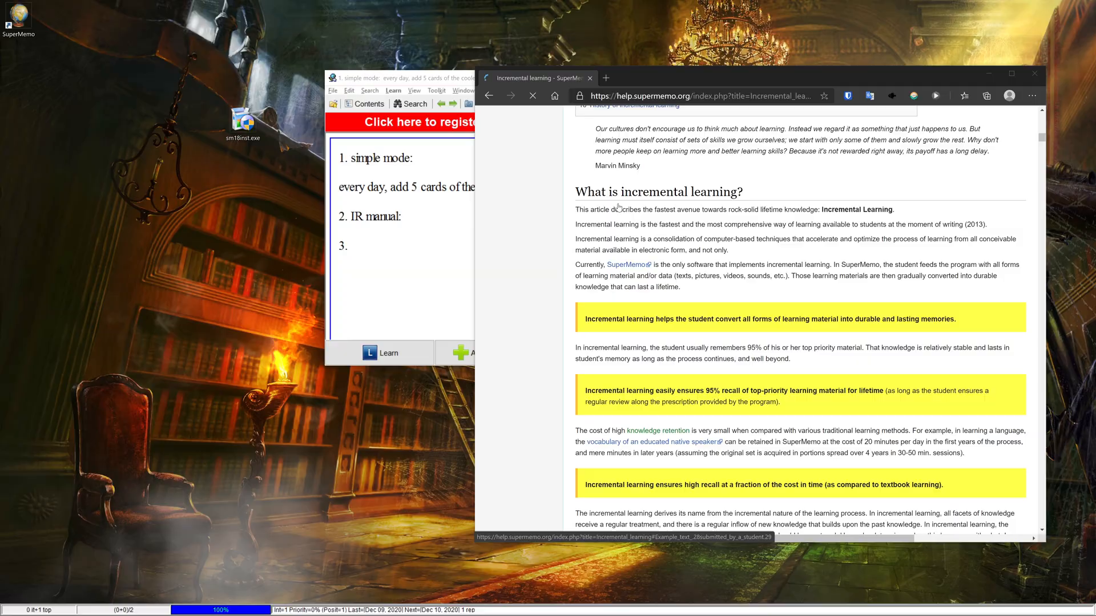
pyautogui.scroll(-5, 619, 209)
pyautogui.scroll(-5, 618, 210)
pyautogui.scroll(-5, 619, 209)
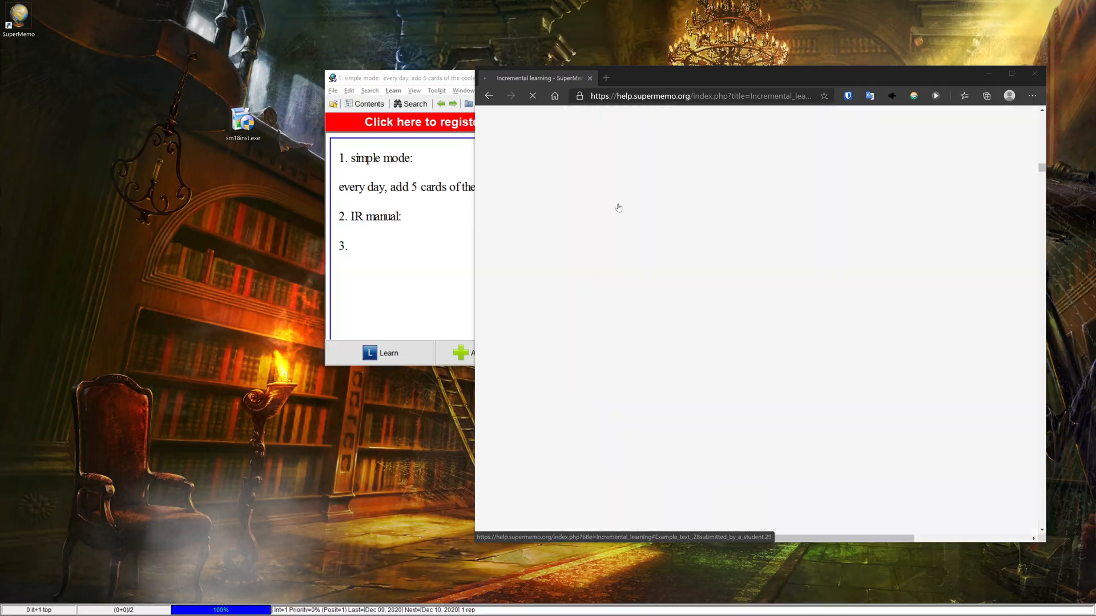
pyautogui.scroll(-5, 619, 209)
pyautogui.scroll(-5, 619, 209)
pyautogui.scroll(5, 619, 209)
pyautogui.scroll(5, 619, 208)
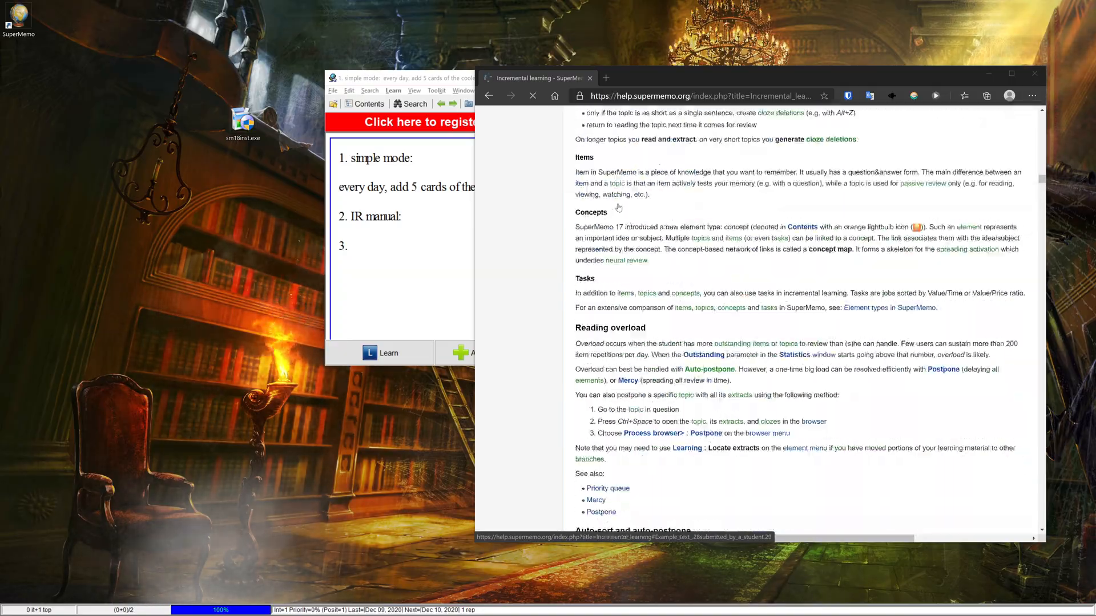
pyautogui.scroll(5, 619, 209)
pyautogui.scroll(5, 619, 209)
pyautogui.click(619, 209)
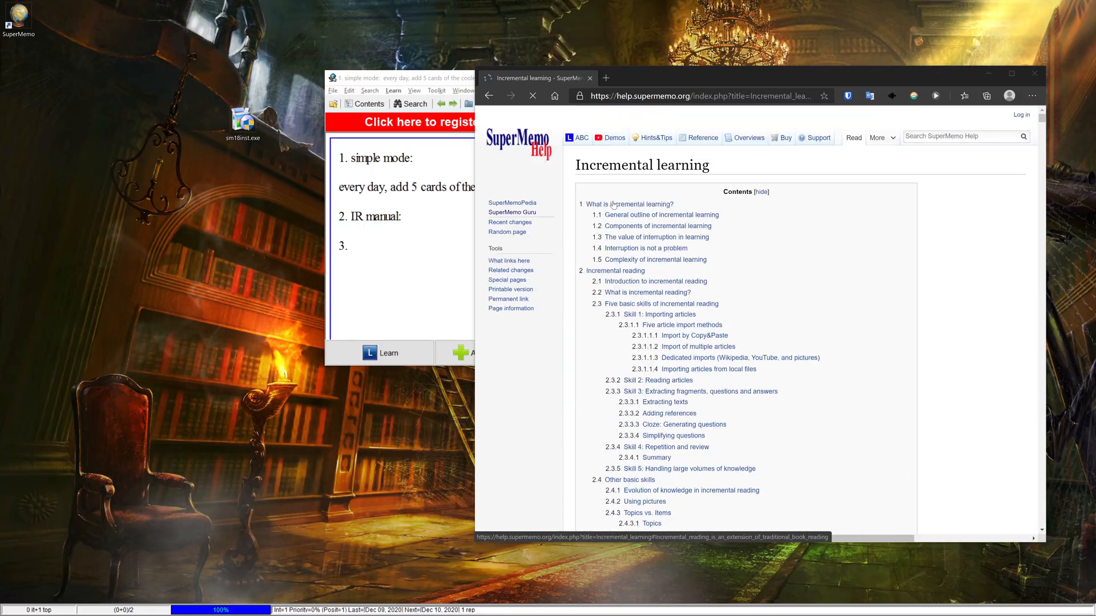
pyautogui.scroll(-8, 614, 206)
pyautogui.scroll(-8, 614, 206)
pyautogui.scroll(-8, 613, 205)
pyautogui.scroll(-8, 614, 205)
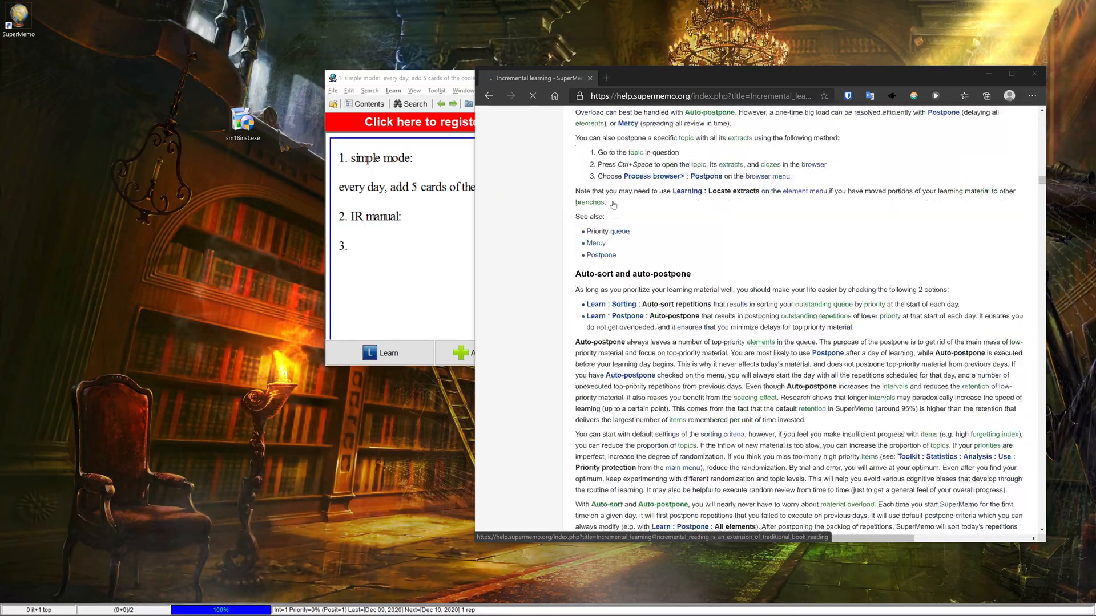
pyautogui.scroll(-8, 613, 204)
pyautogui.scroll(-8, 614, 203)
pyautogui.scroll(-8, 613, 204)
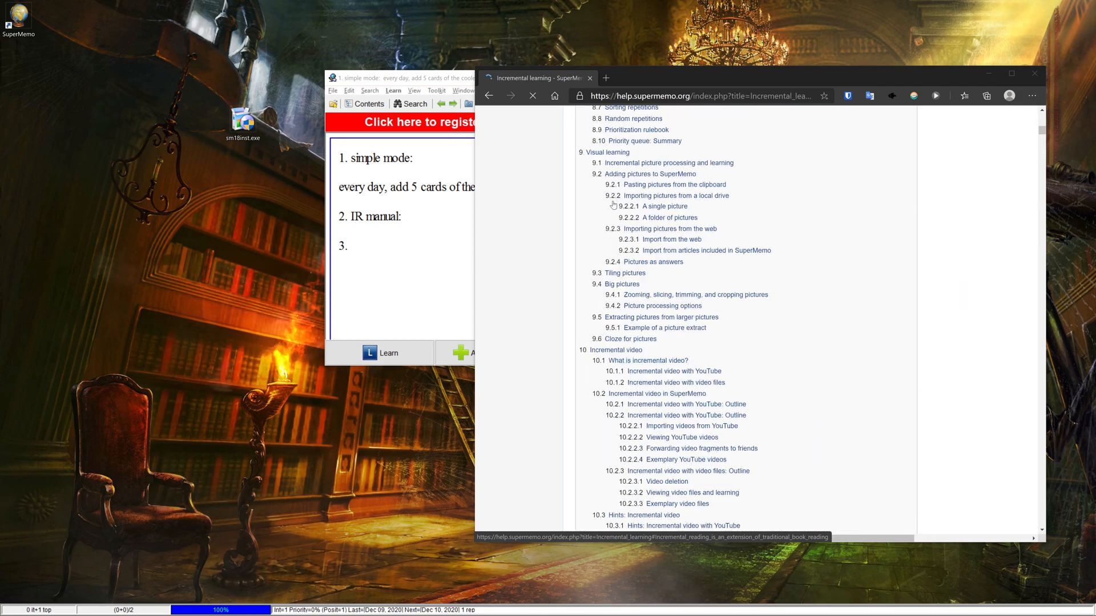
pyautogui.scroll(8, 613, 205)
pyautogui.scroll(8, 614, 204)
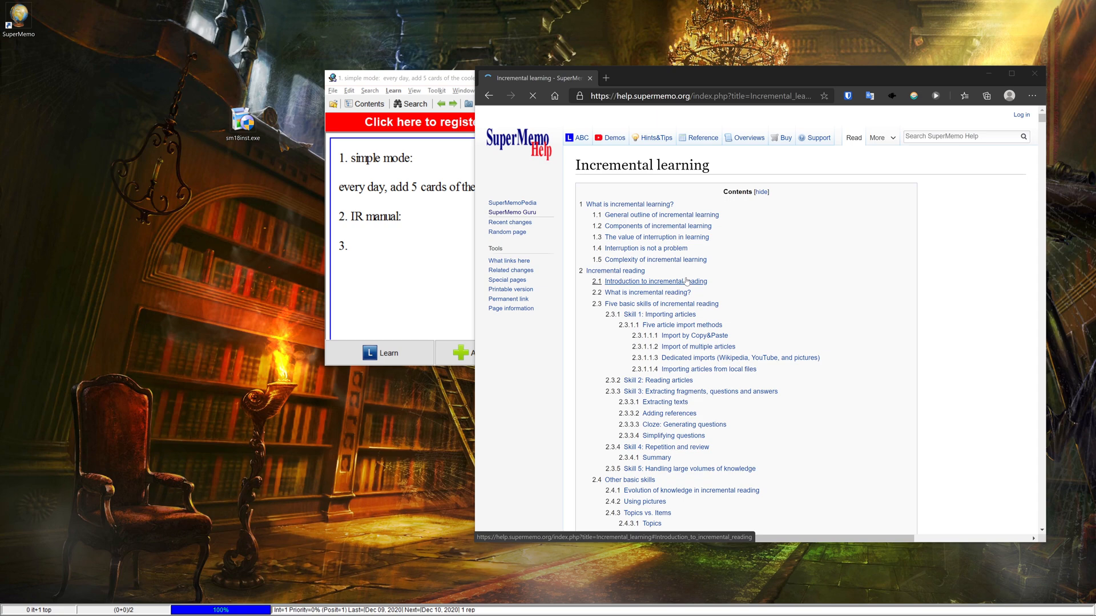
pyautogui.scroll(-3, 628, 275)
pyautogui.scroll(-3, 686, 282)
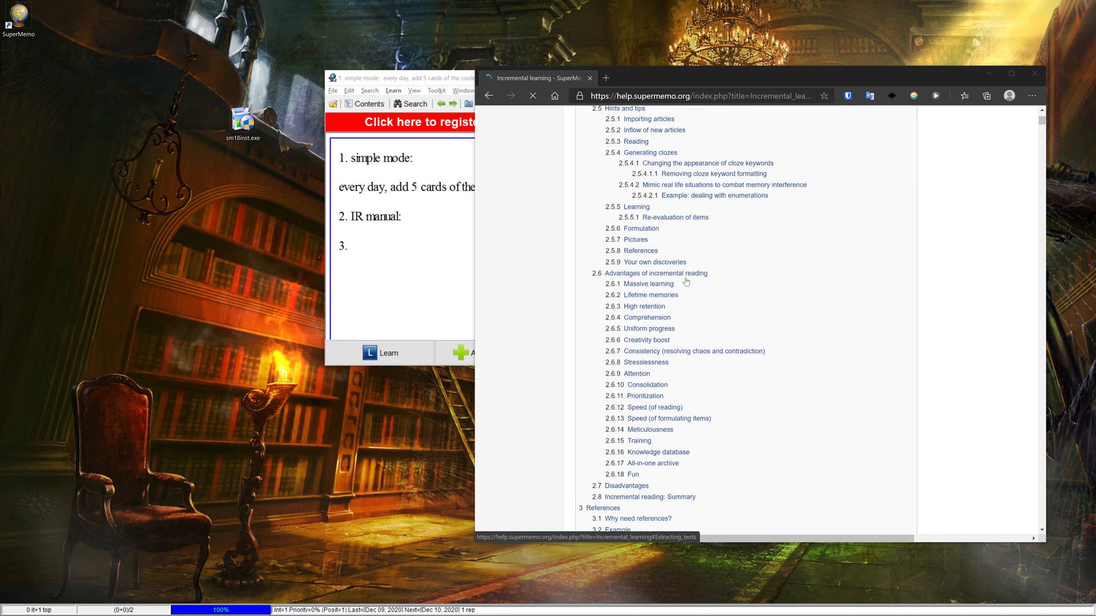
pyautogui.scroll(-3, 686, 282)
pyautogui.scroll(-4, 618, 340)
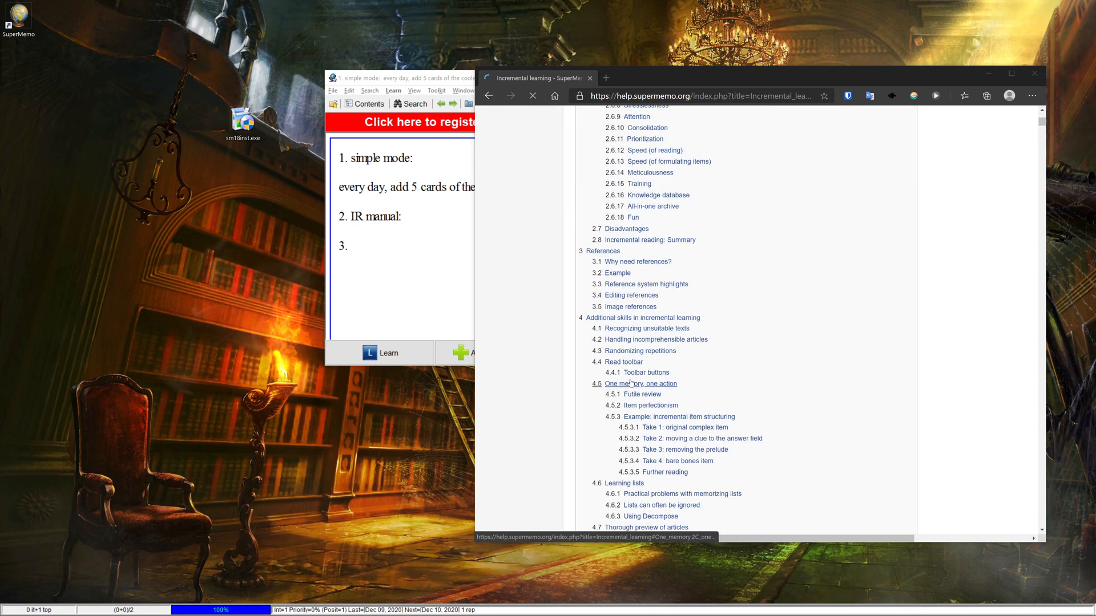
pyautogui.scroll(-4, 620, 340)
pyautogui.scroll(-4, 634, 338)
pyautogui.scroll(-4, 640, 336)
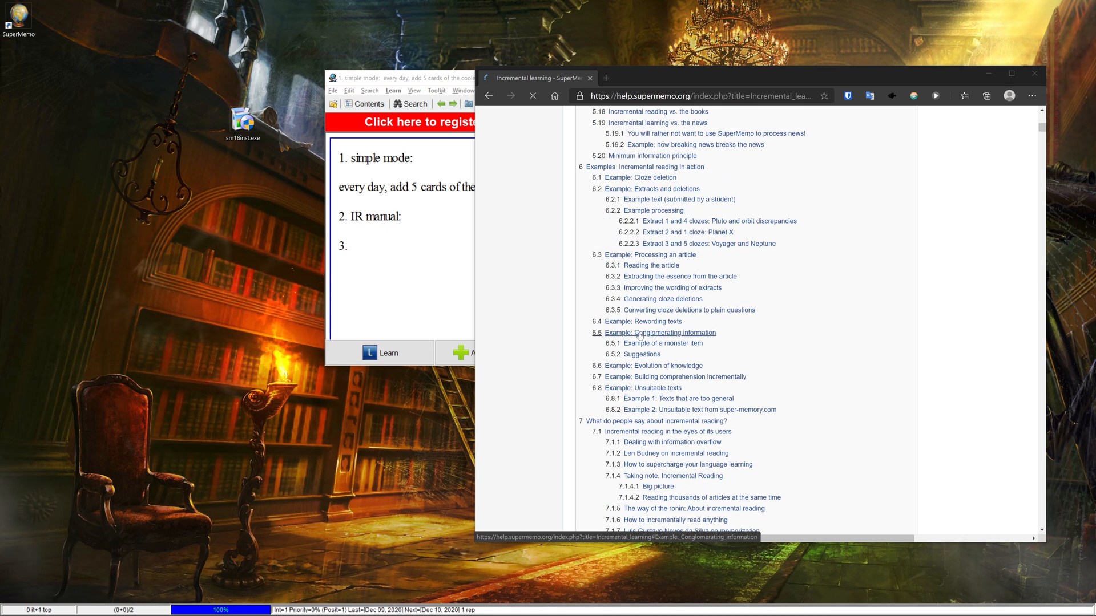
# Search the article for 'incremental e-mail' (3 matches), then jump back to the top and clear the selection
pyautogui.hotkey('ctrl', 'f')
pyautogui.write('incre')
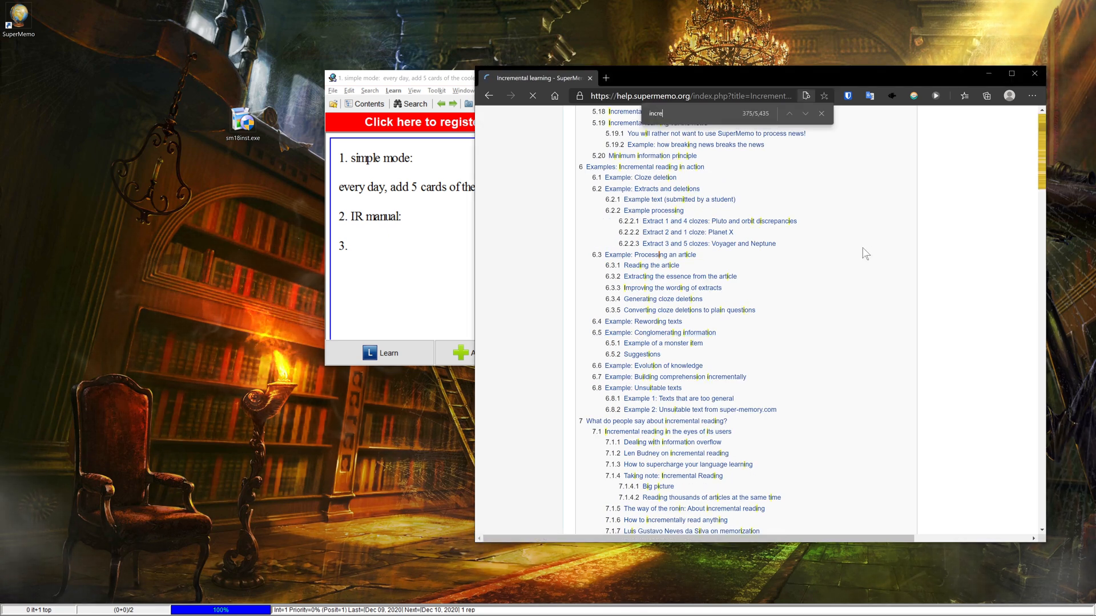
pyautogui.write('mental email')
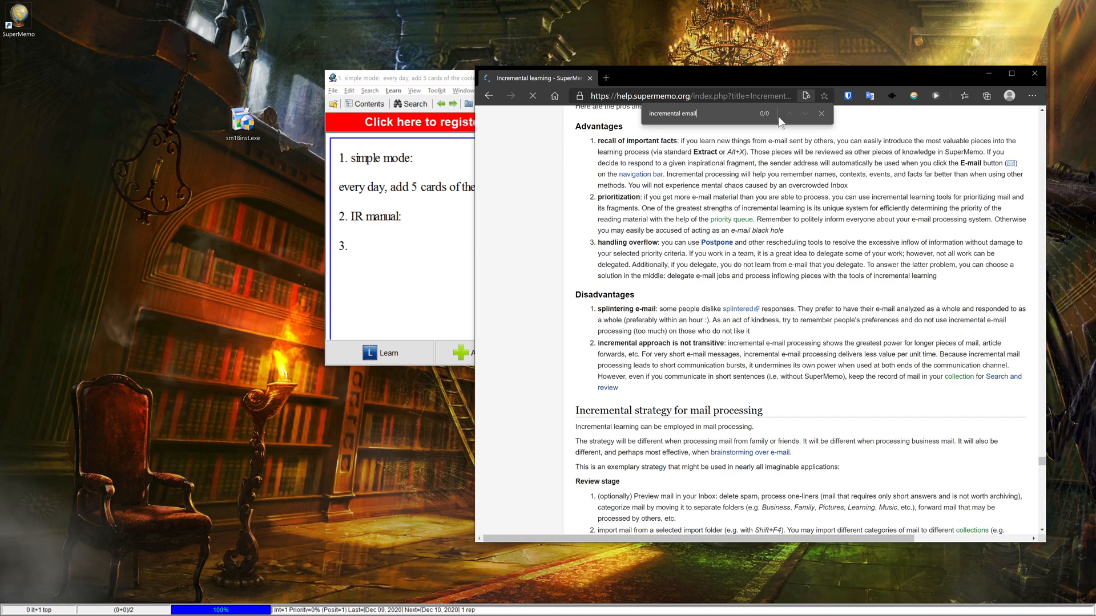
pyautogui.press('Left')
pyautogui.press('Left')
pyautogui.press('Left')
pyautogui.write('-')
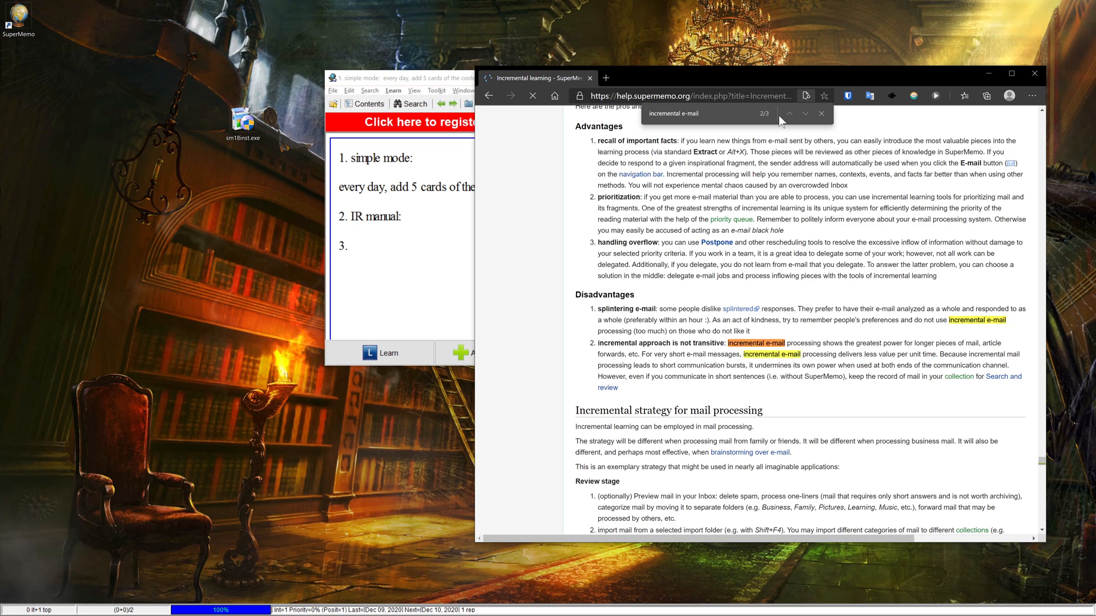
pyautogui.scroll(-1, 869, 279)
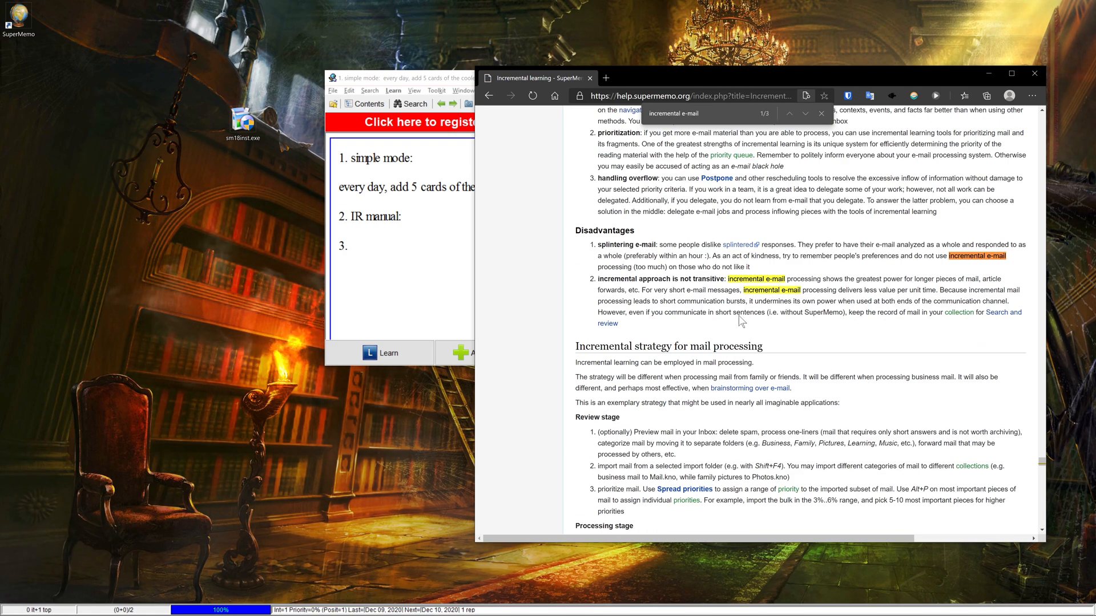
pyautogui.scroll(-3, 708, 301)
pyautogui.scroll(1, 708, 302)
pyautogui.scroll(-5, 708, 302)
pyautogui.scroll(2, 708, 301)
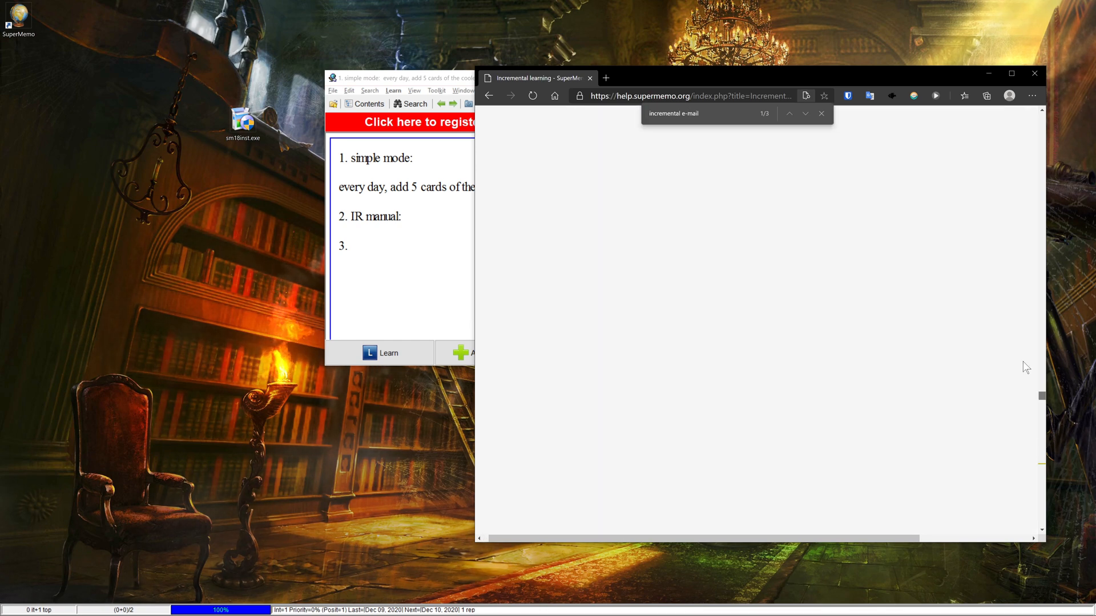
pyautogui.hotkey('ctrl', 'a')
pyautogui.click(797, 276)
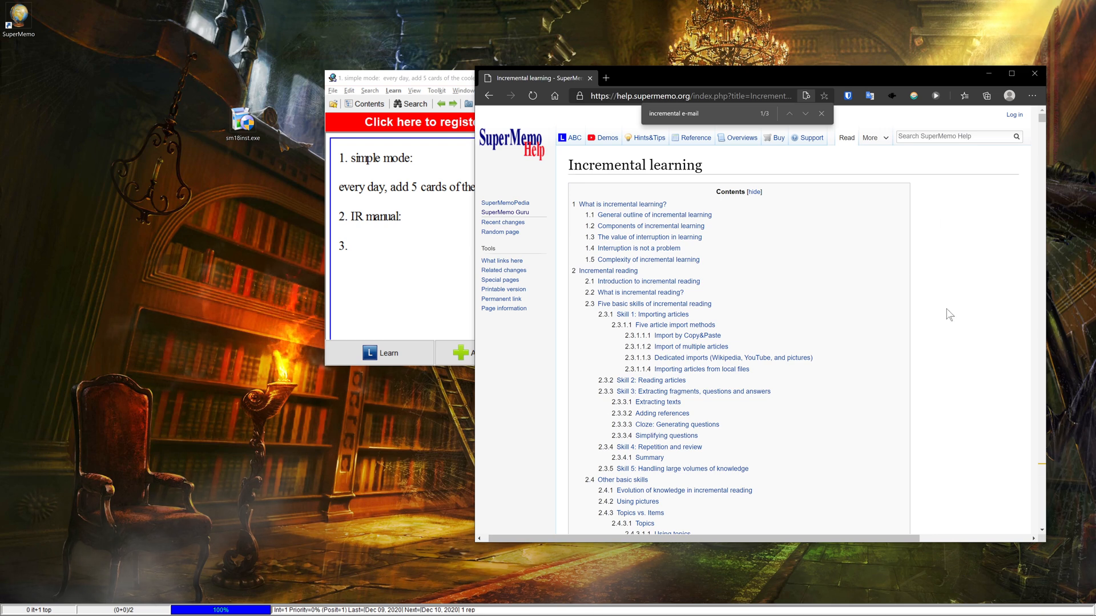
# Close the page search, make option 3 read '1-1 teaching', and return to the browser
pyautogui.click(829, 117)
pyautogui.scroll(-3, 788, 240)
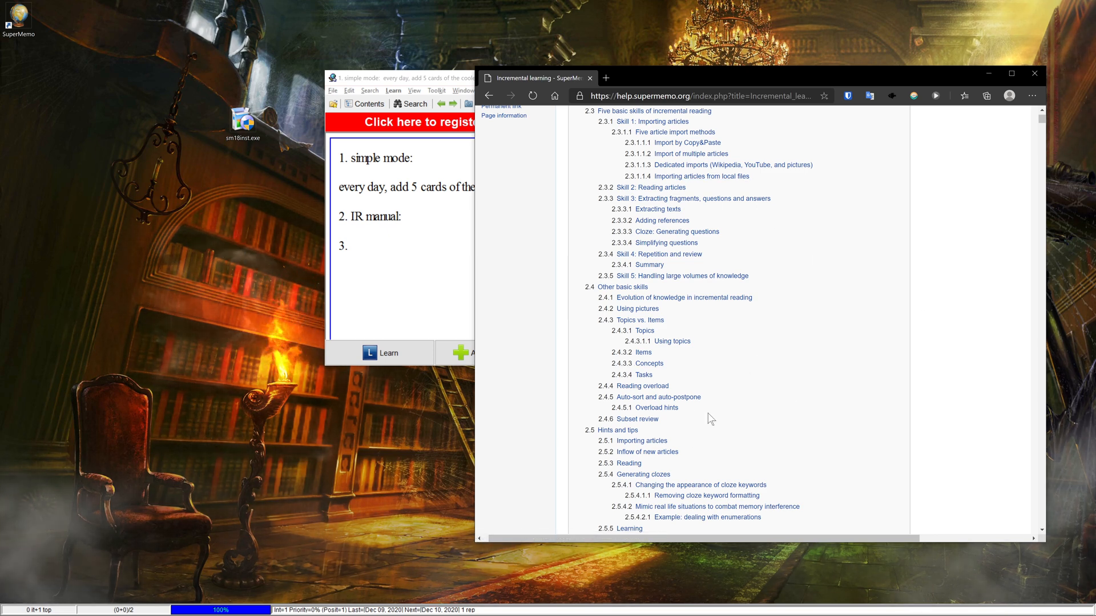
pyautogui.scroll(-3, 770, 386)
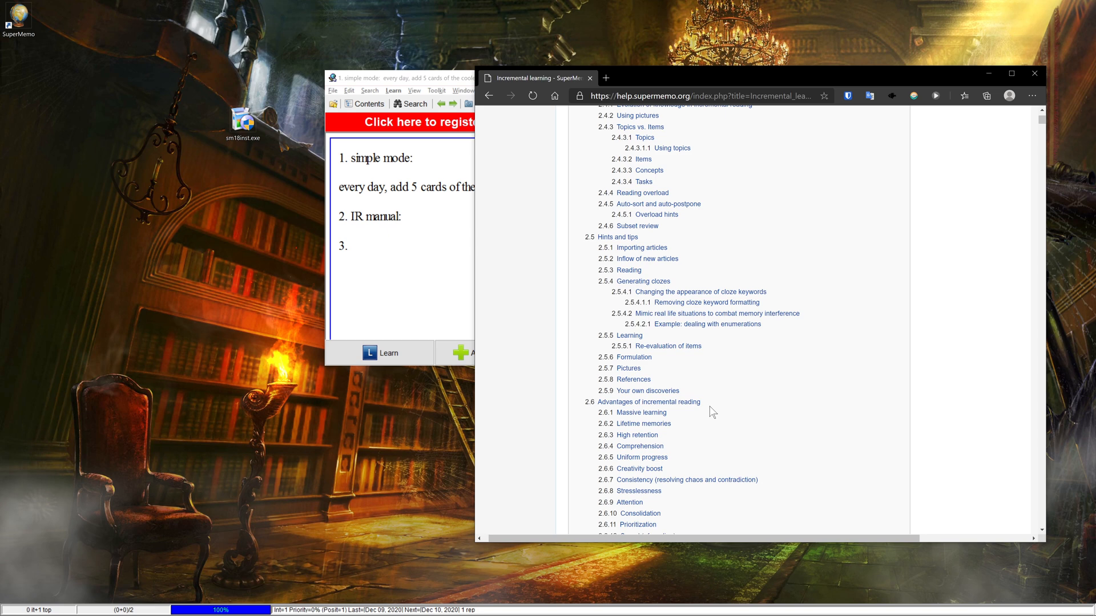
pyautogui.scroll(8, 711, 413)
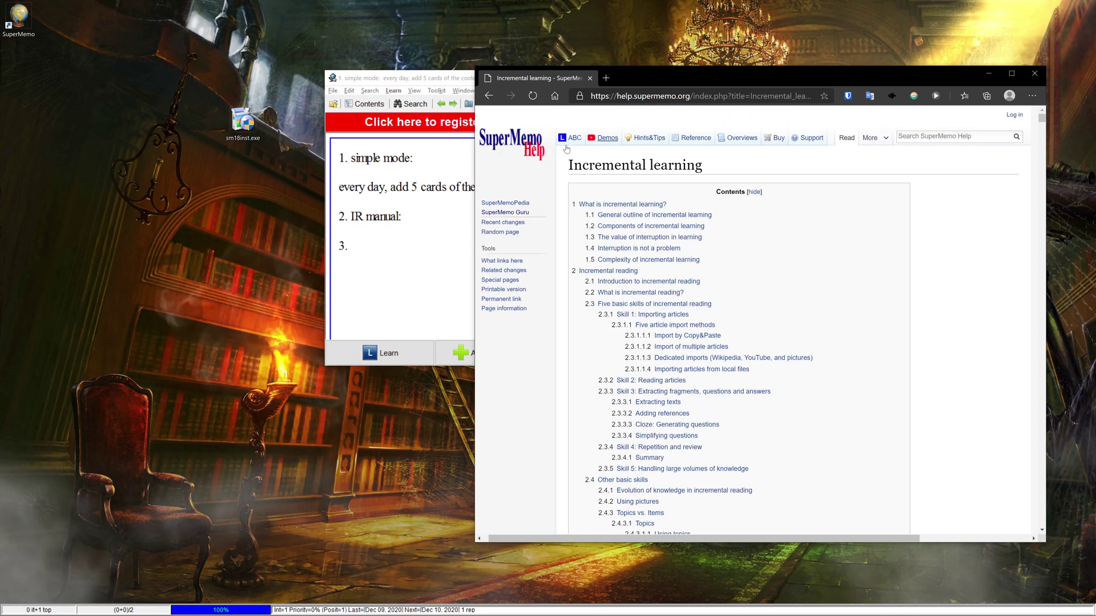
pyautogui.click(425, 240)
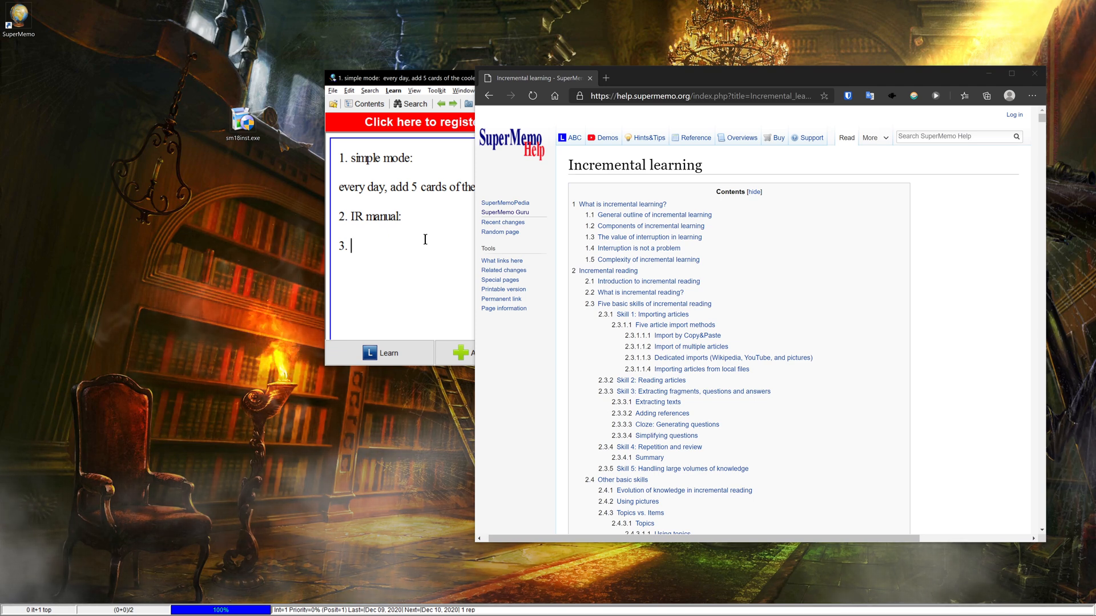
pyautogui.write('1-1 techin')
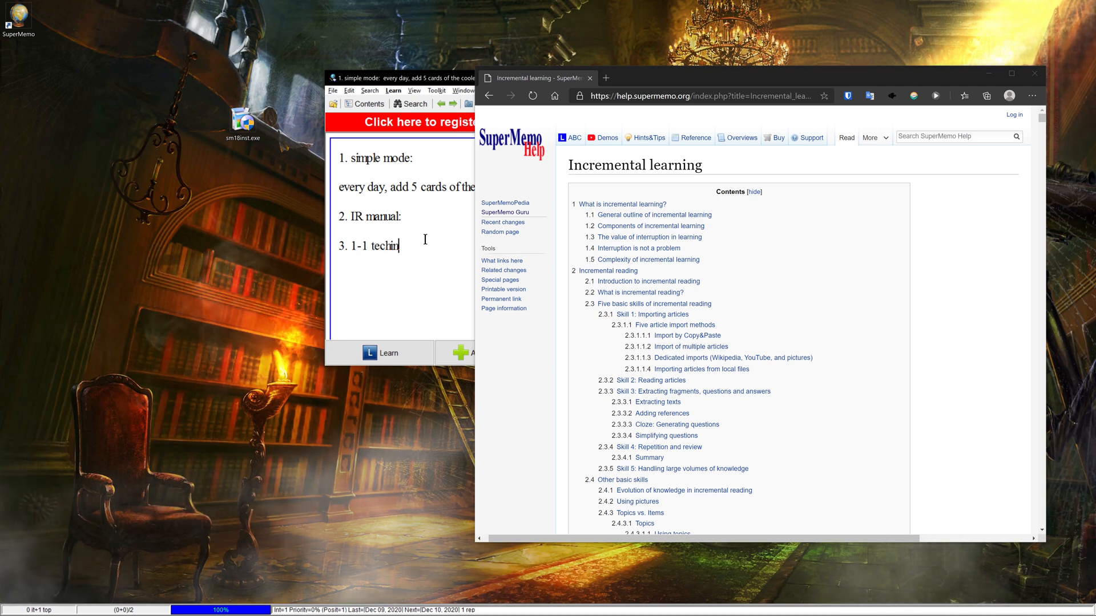
pyautogui.write('achin')
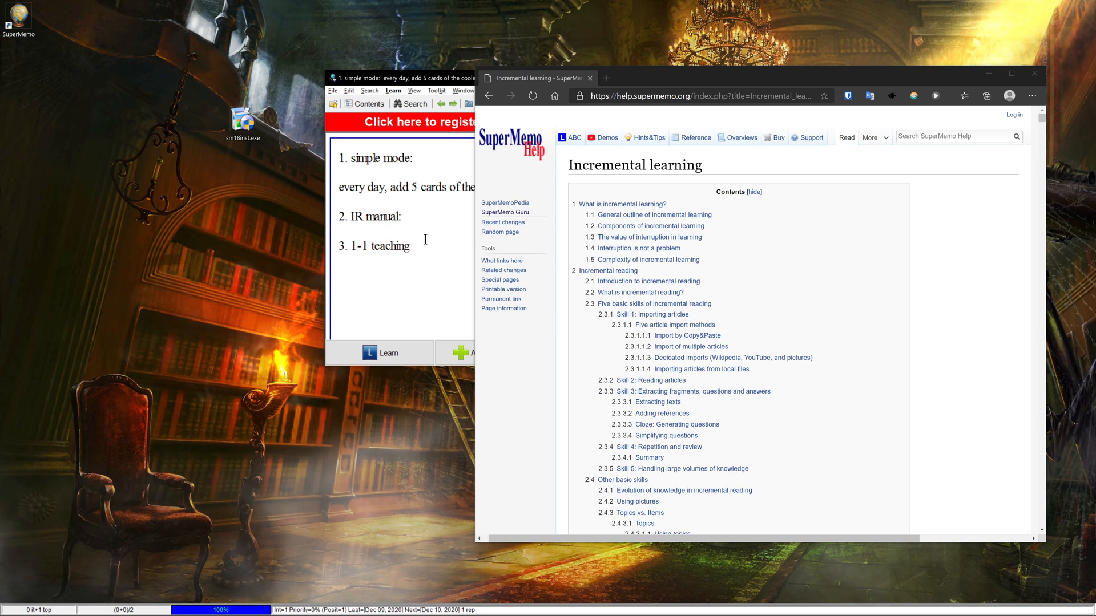
pyautogui.click(813, 216)
# Load supermemo.wiki/learn in a new browser tab, then return to the SuperMemo editor
pyautogui.hotkey('ctrl', 't')
pyautogui.write('superm')
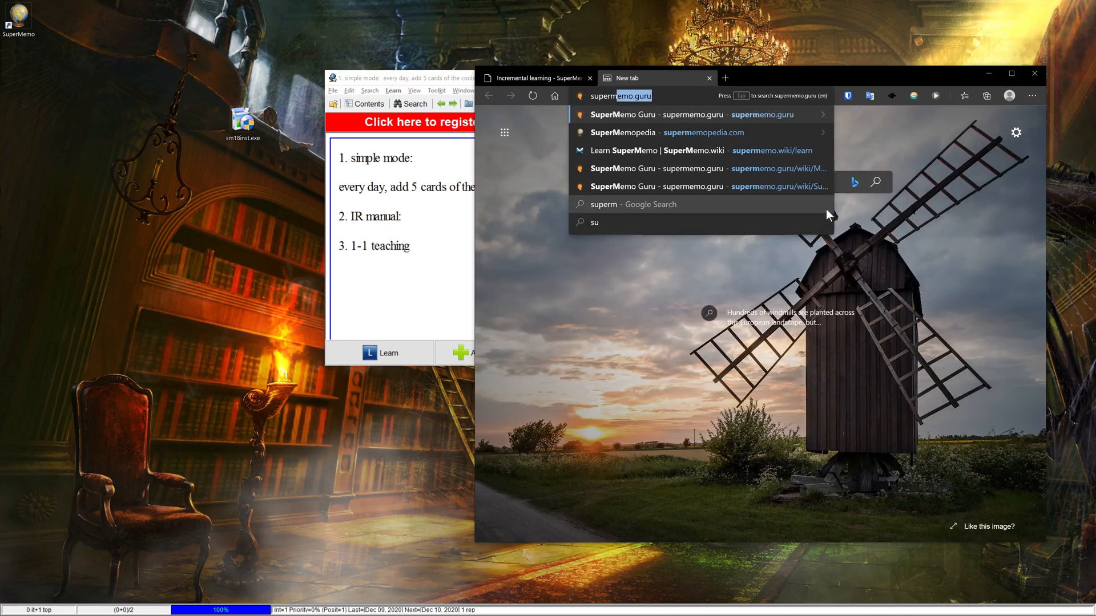
pyautogui.write('emo.wiki/learn')
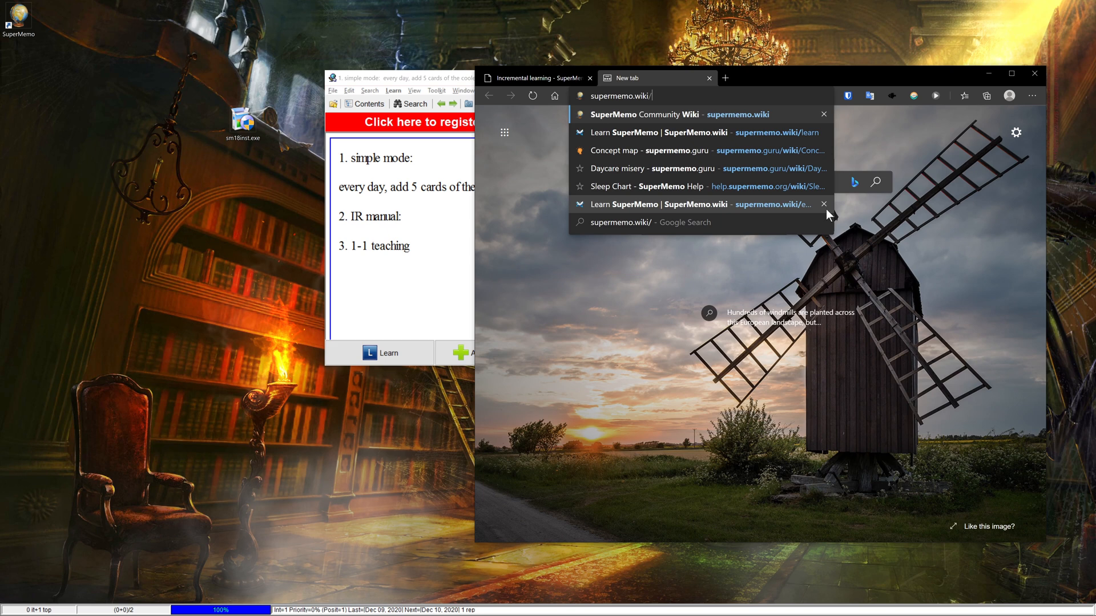
pyautogui.press('Return')
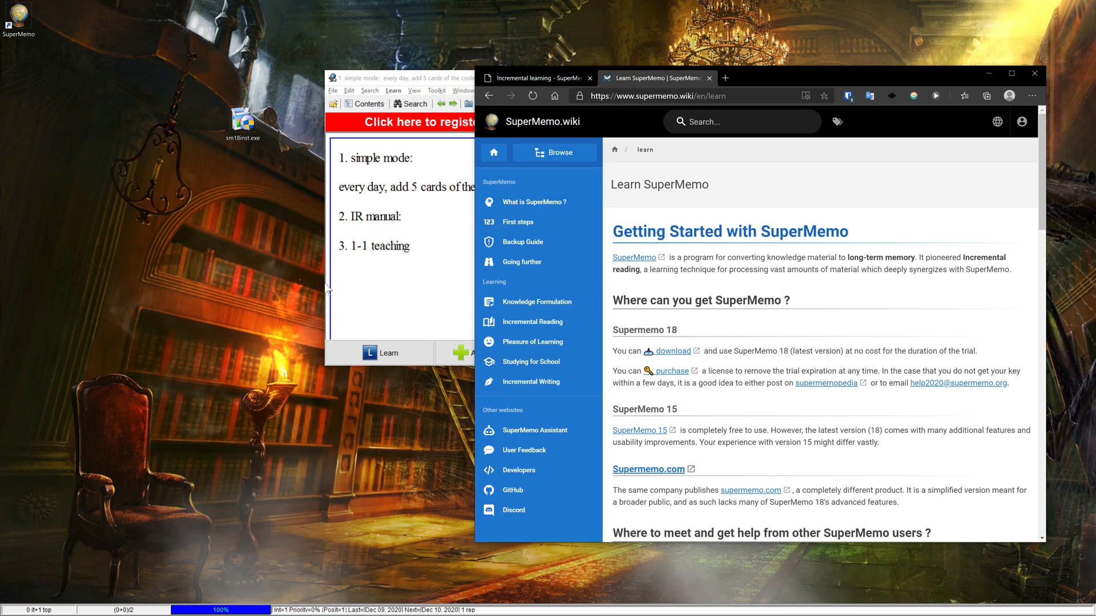
pyautogui.click(331, 290)
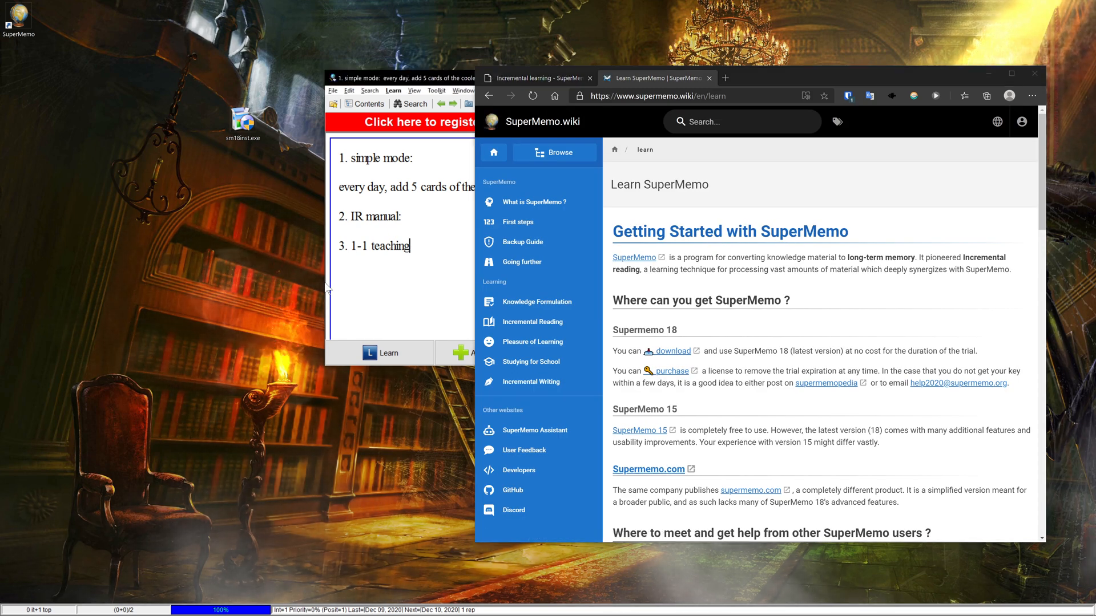
# Widen the SuperMemo element window and stop the Edge browser staying on top of it
pyautogui.moveTo(324, 283); pyautogui.dragTo(144, 284)
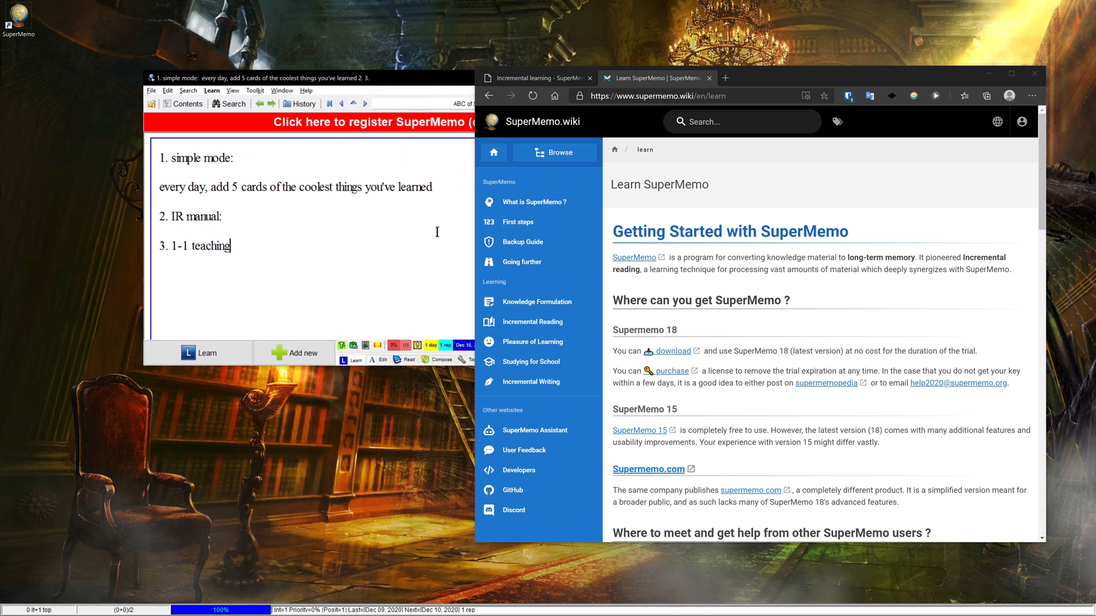
pyautogui.click(765, 81)
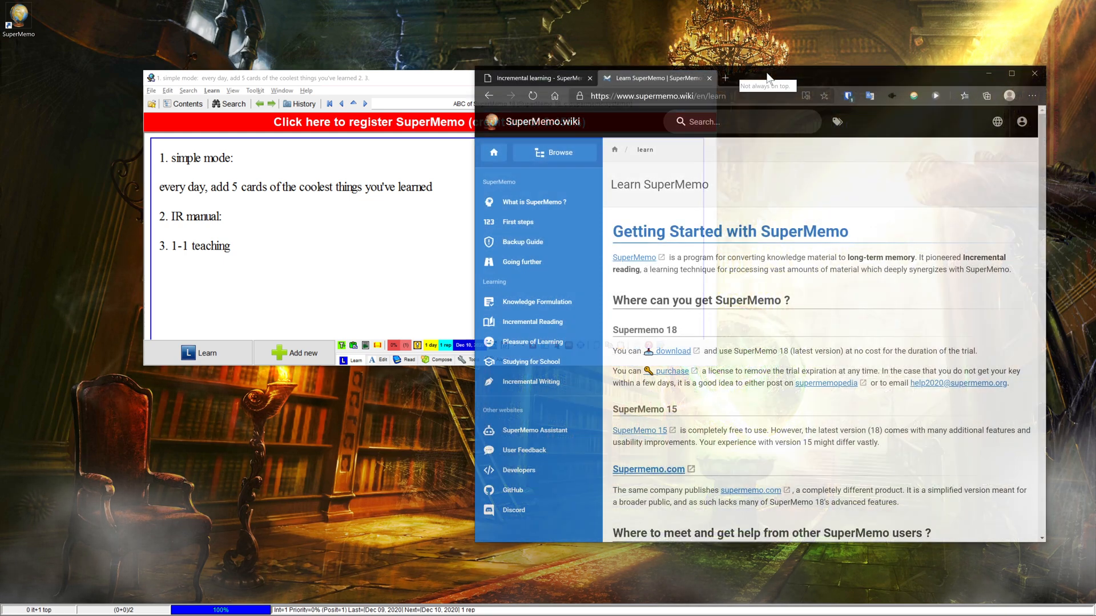
pyautogui.click(349, 264)
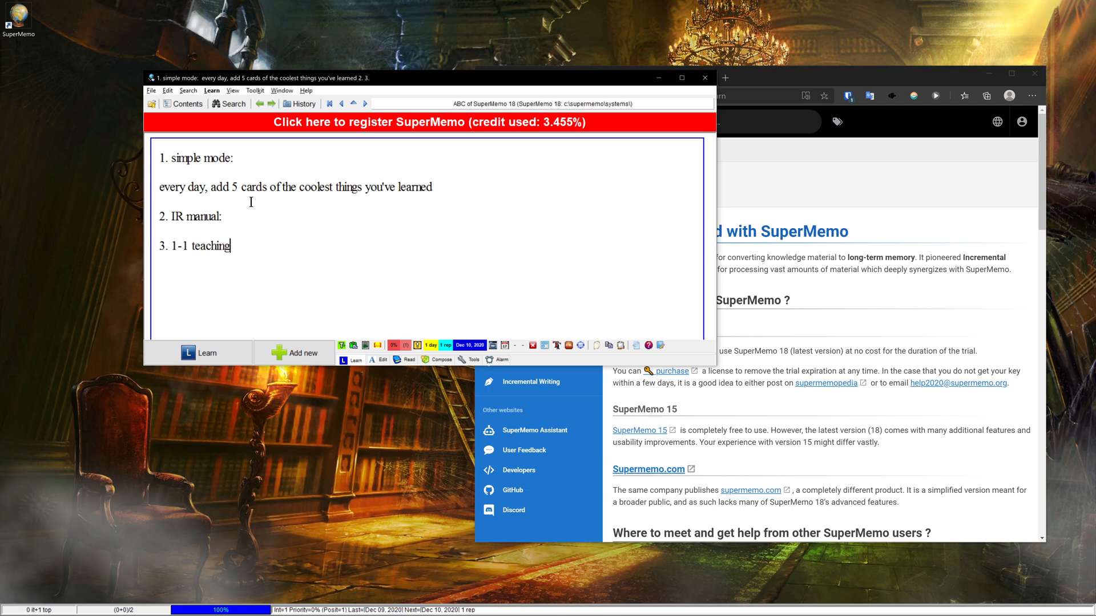
pyautogui.write(' (1.5')
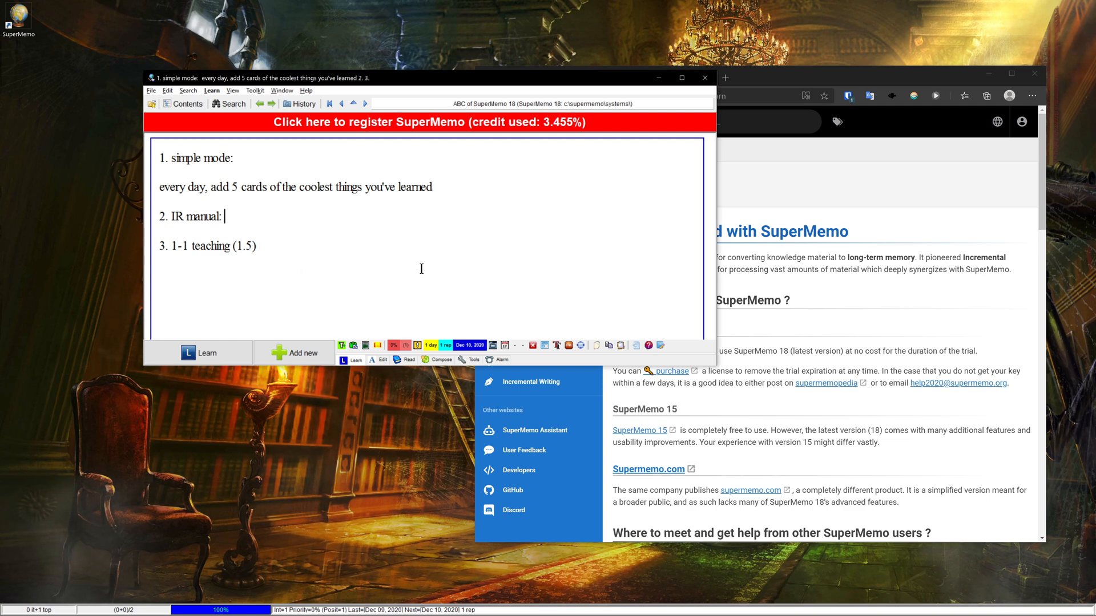
pyautogui.click(284, 247)
pyautogui.moveTo(284, 246); pyautogui.dragTo(145, 247)
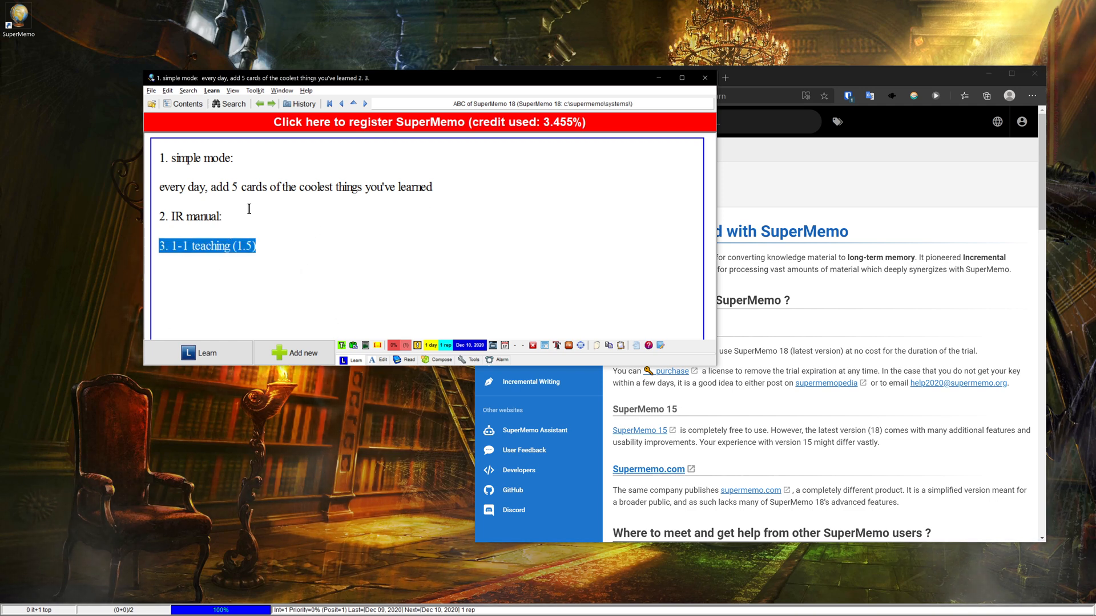
pyautogui.click(287, 252)
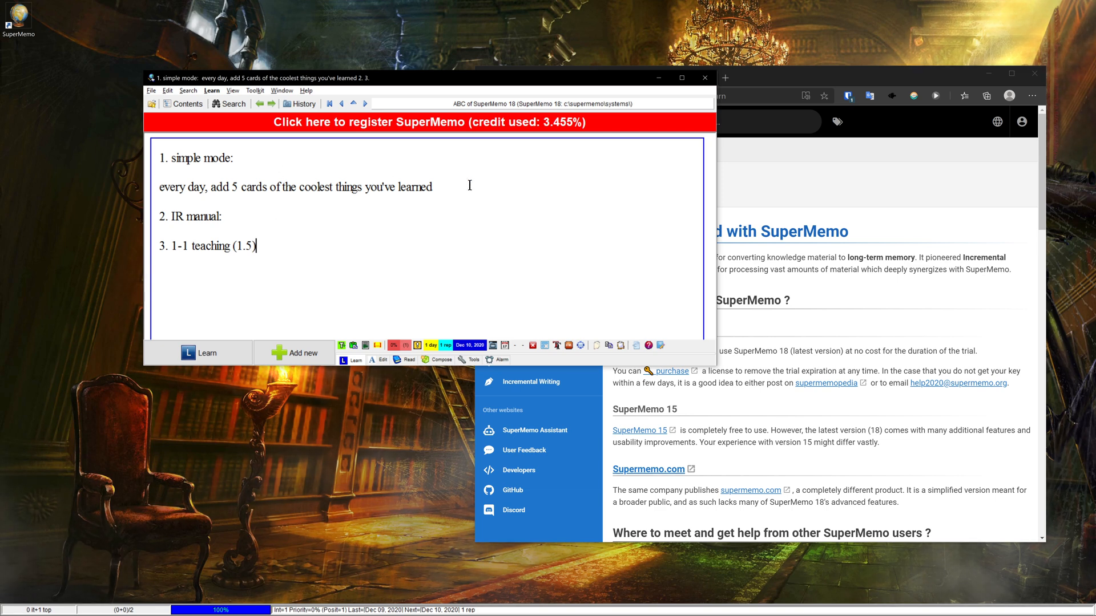
pyautogui.moveTo(469, 184); pyautogui.dragTo(56, 116)
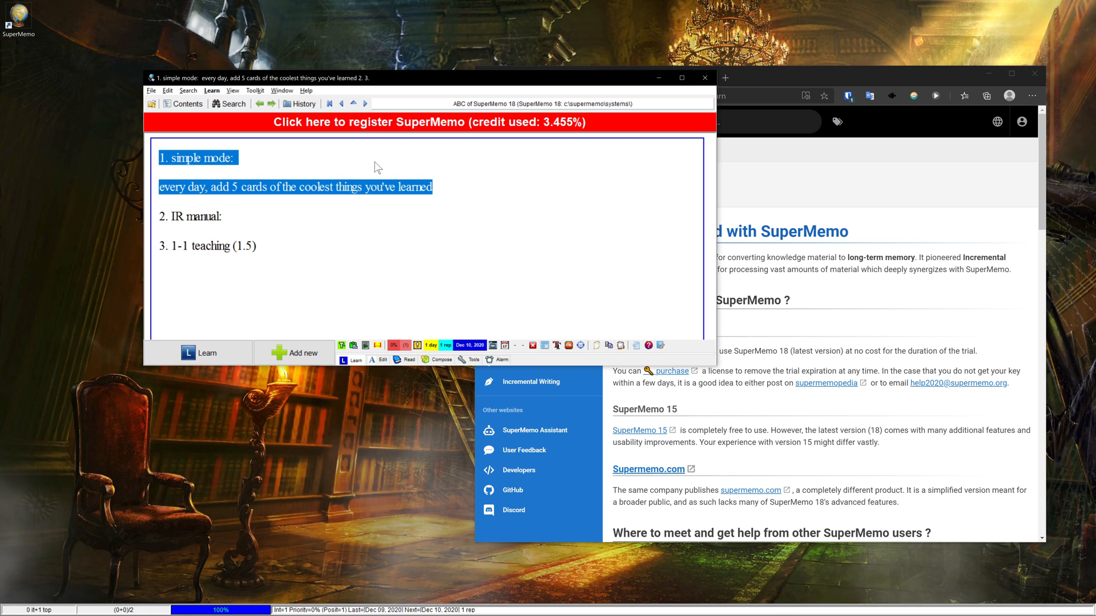
pyautogui.moveTo(309, 247); pyautogui.dragTo(155, 231)
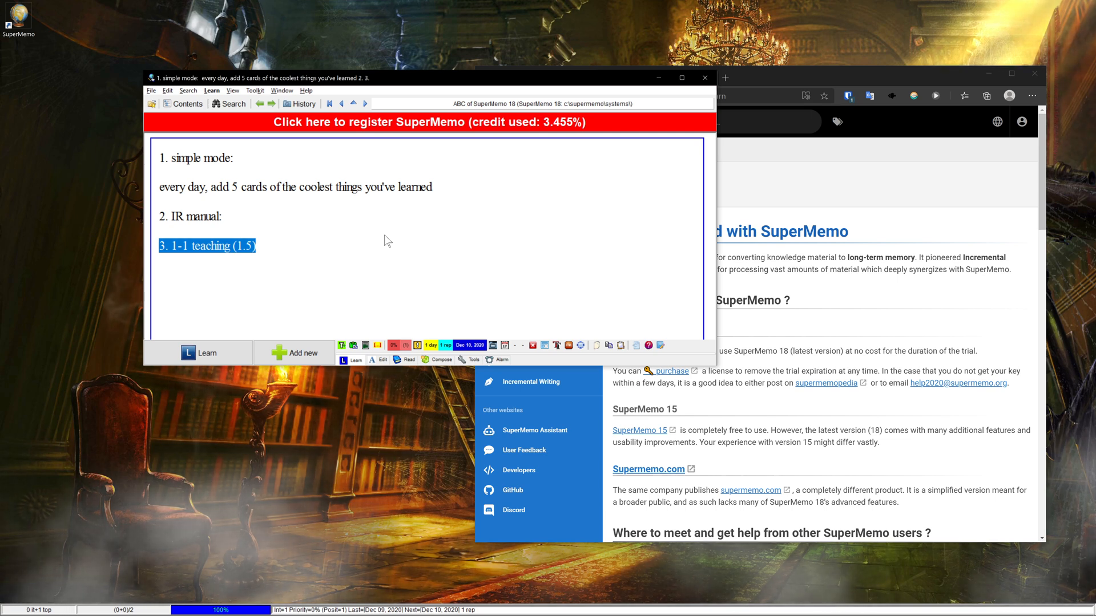
pyautogui.click(400, 230)
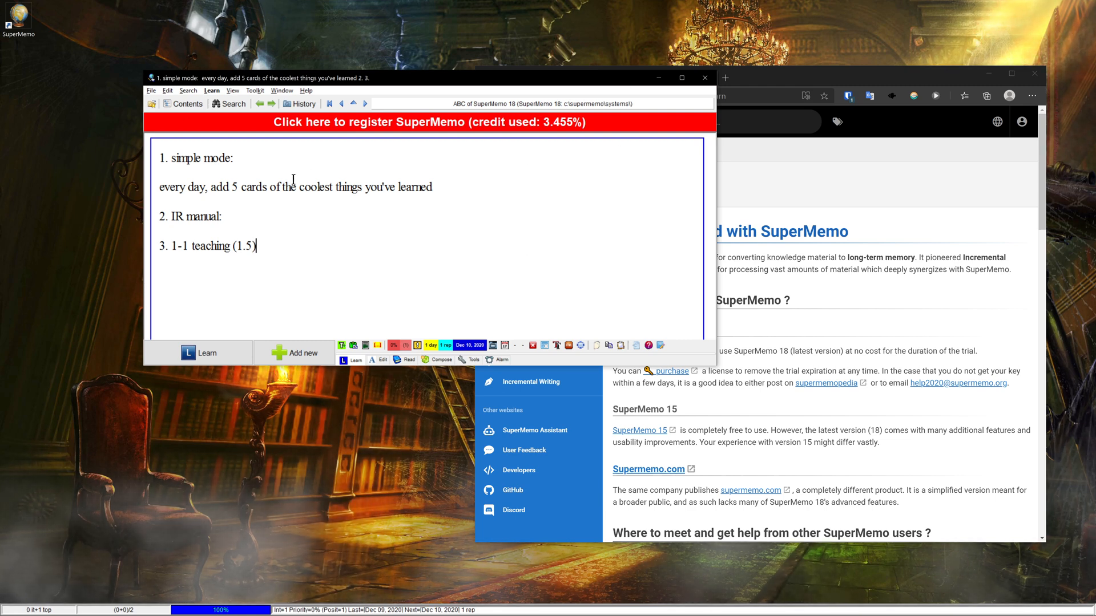
pyautogui.moveTo(292, 216); pyautogui.dragTo(62, 212)
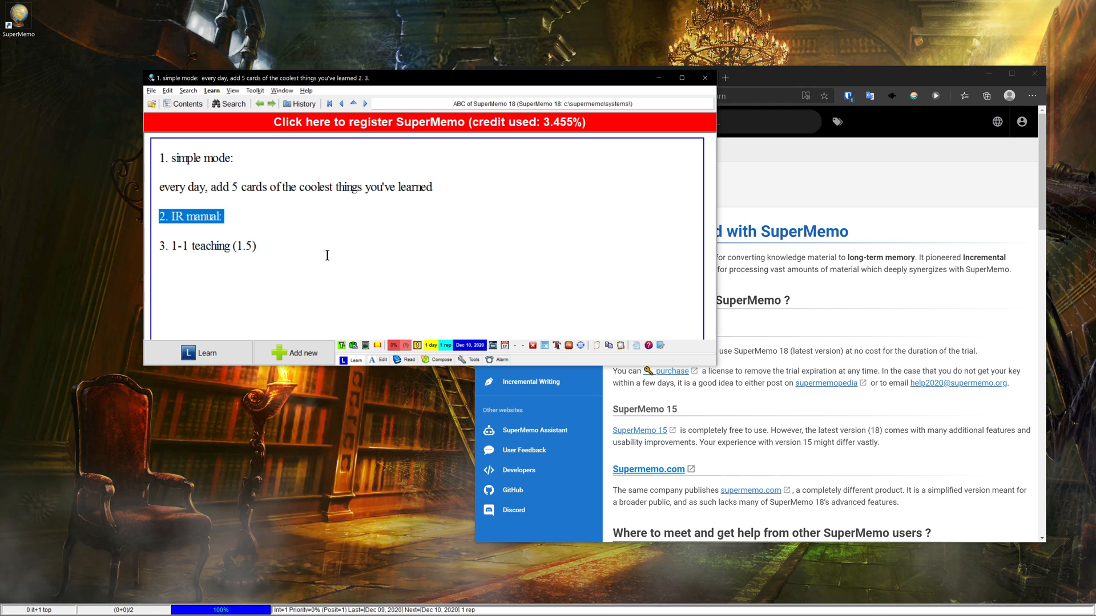